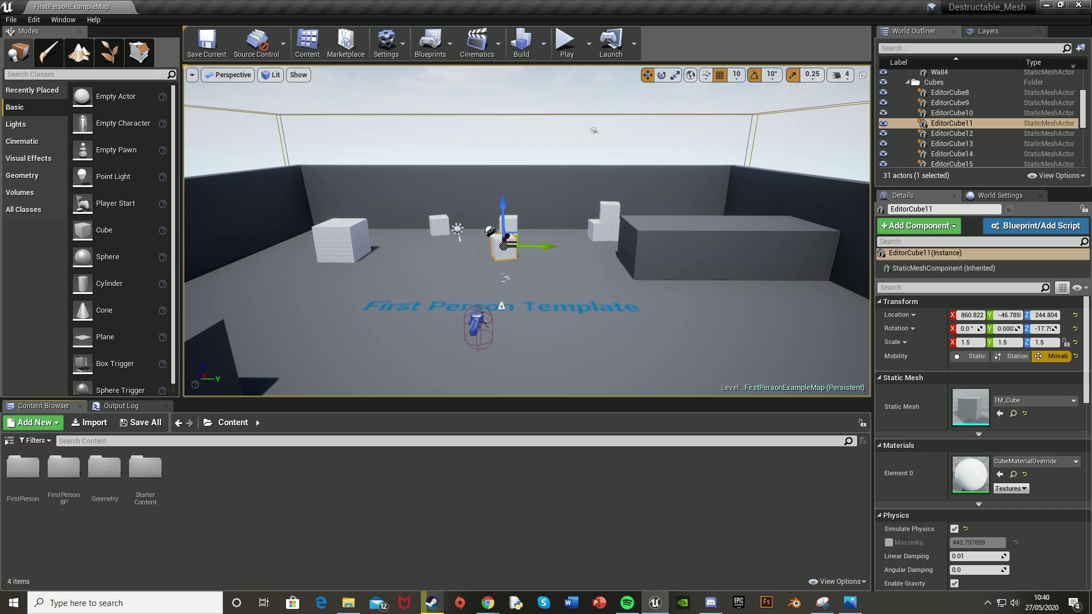
Select the small cube in the middle of the level and locate its mesh in the Content/Geometry/Meshes folder.
{"action": "key", "text": "ctrl+z"}
{"action": "left_click", "coordinate": [501, 248]}
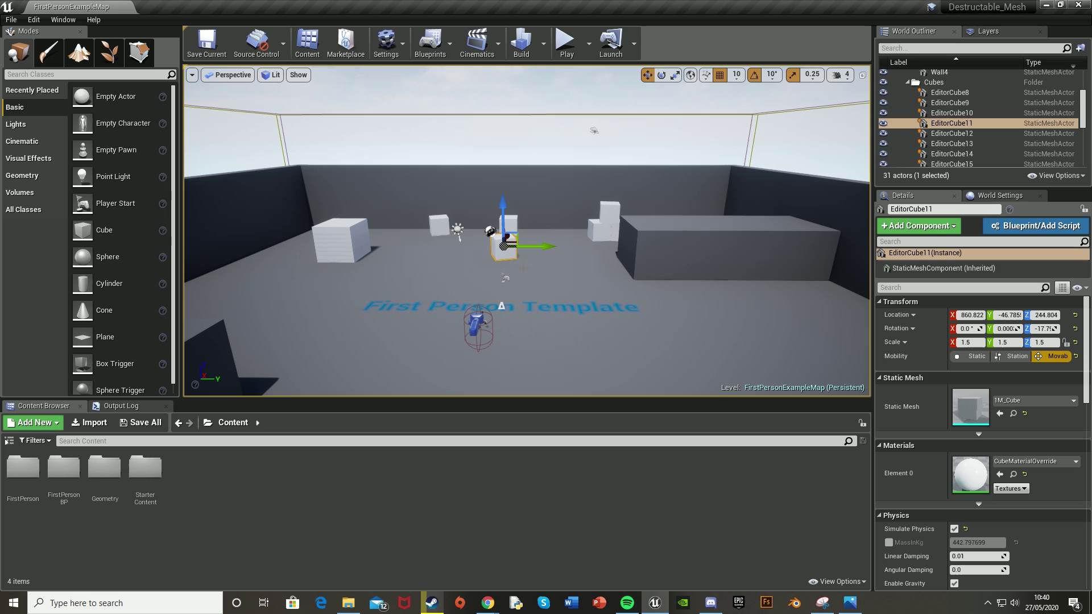
{"action": "left_click", "coordinate": [1014, 416]}
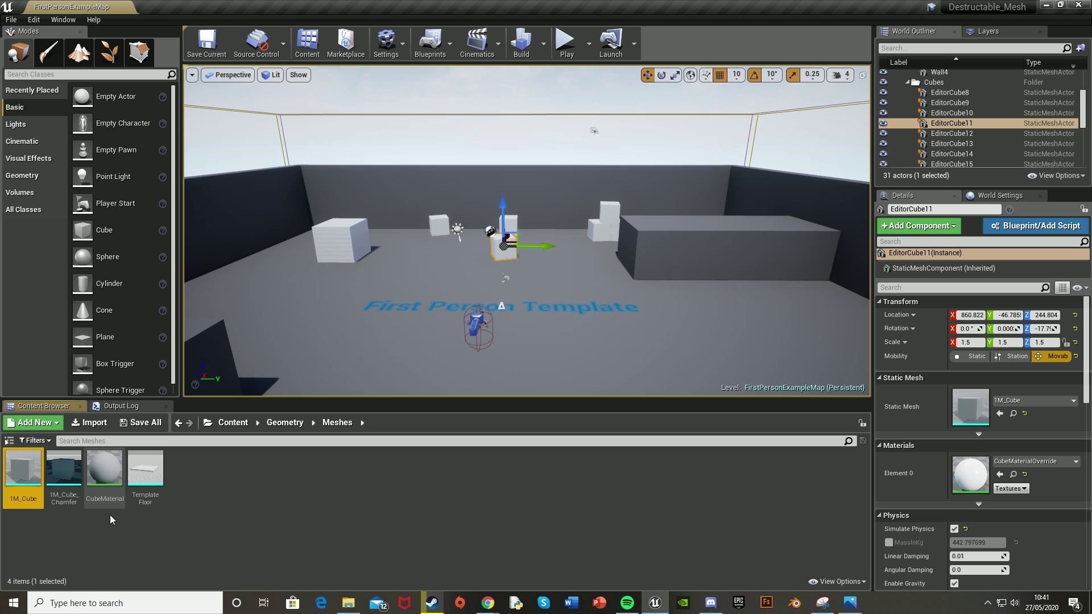
{"action": "left_click", "coordinate": [237, 423]}
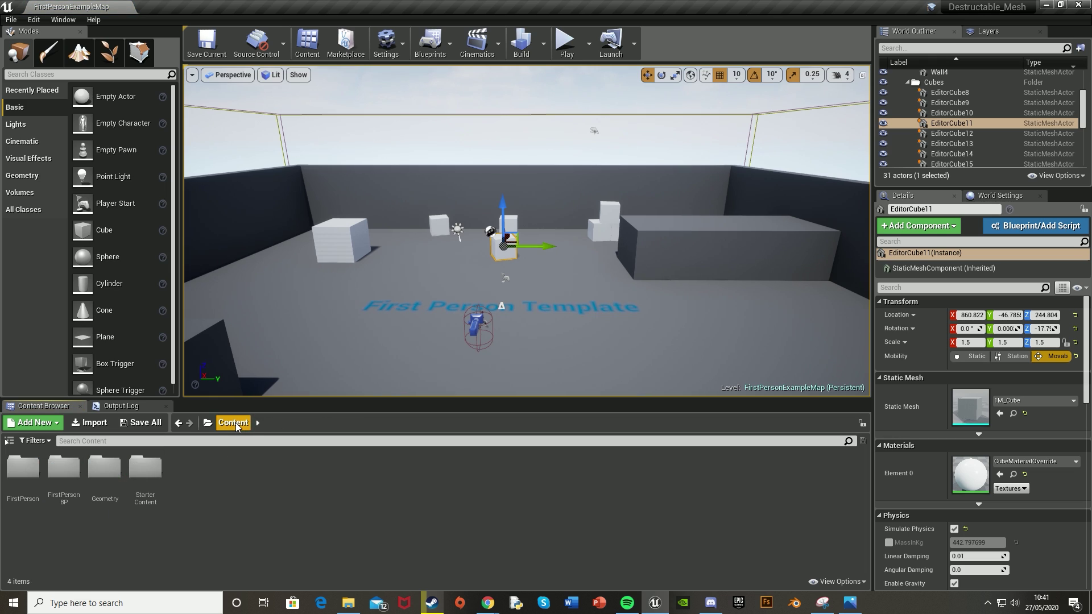
{"action": "double_click", "coordinate": [121, 475]}
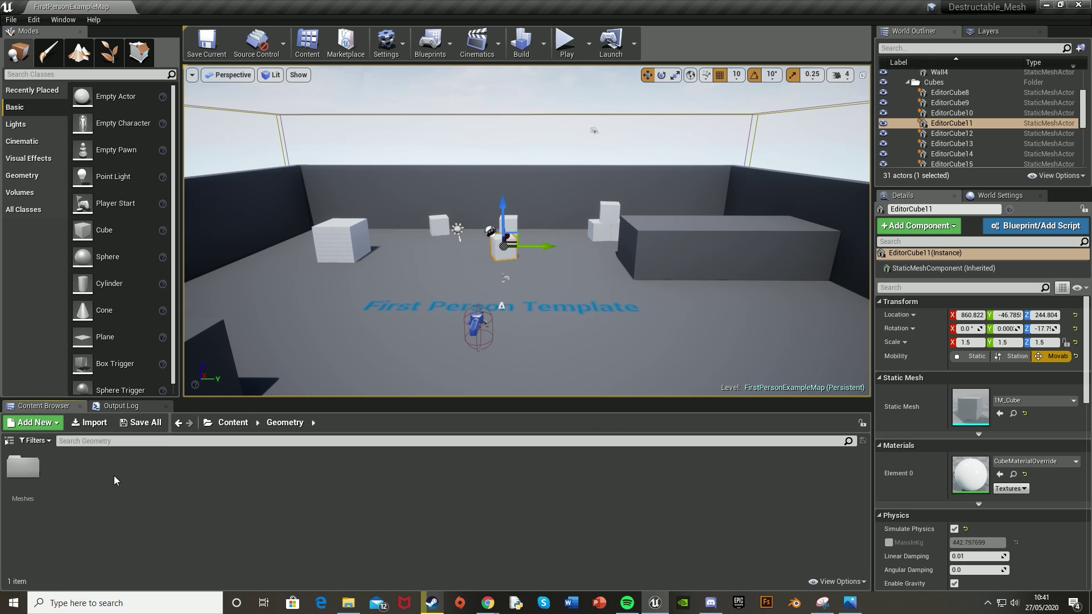
{"action": "double_click", "coordinate": [23, 470]}
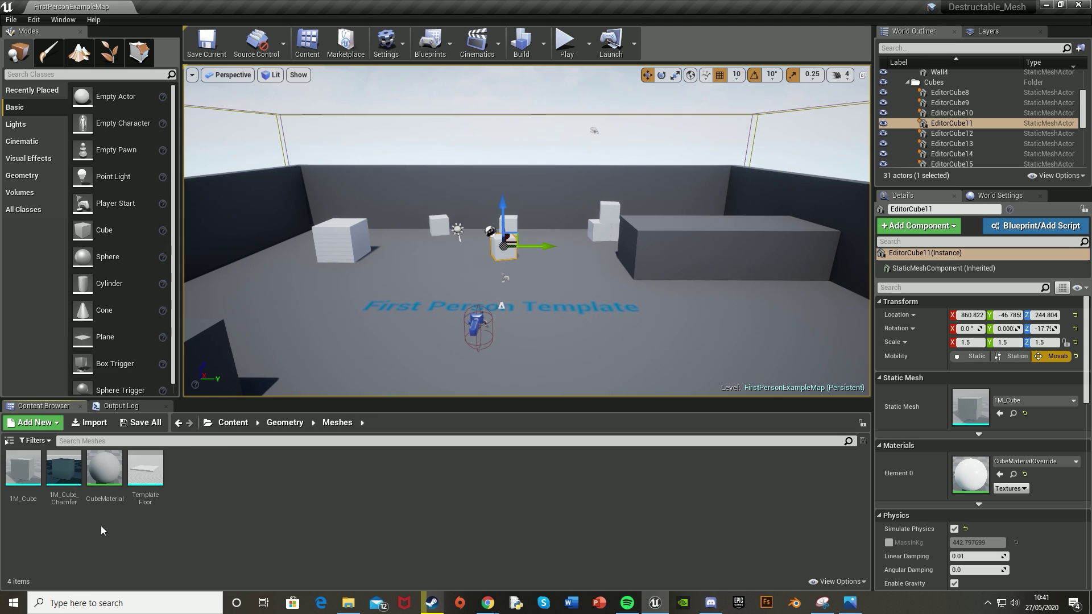
Enable the Apex Destruction plugin, restart the editor to apply it and close the plugin list.
{"action": "left_click", "coordinate": [34, 20]}
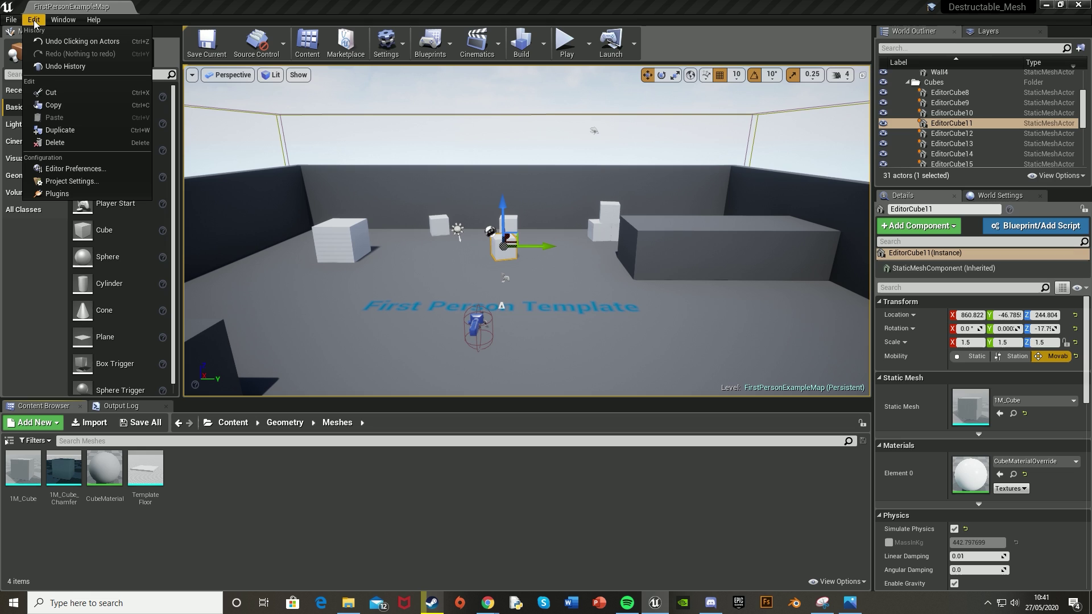
{"action": "left_click", "coordinate": [59, 194]}
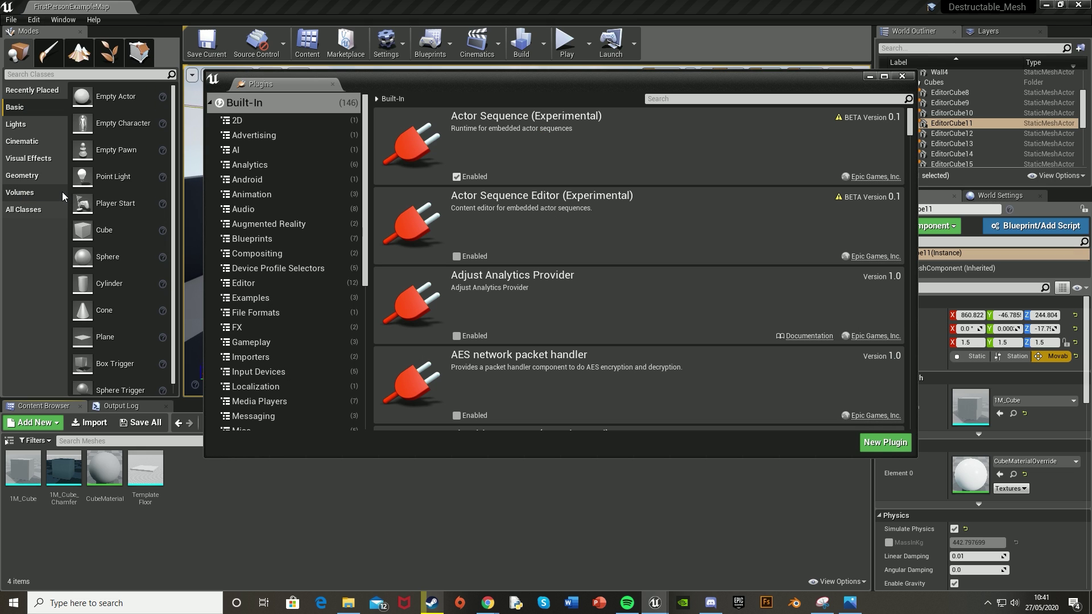
{"action": "left_click", "coordinate": [665, 98]}
{"action": "type", "text": "apex"}
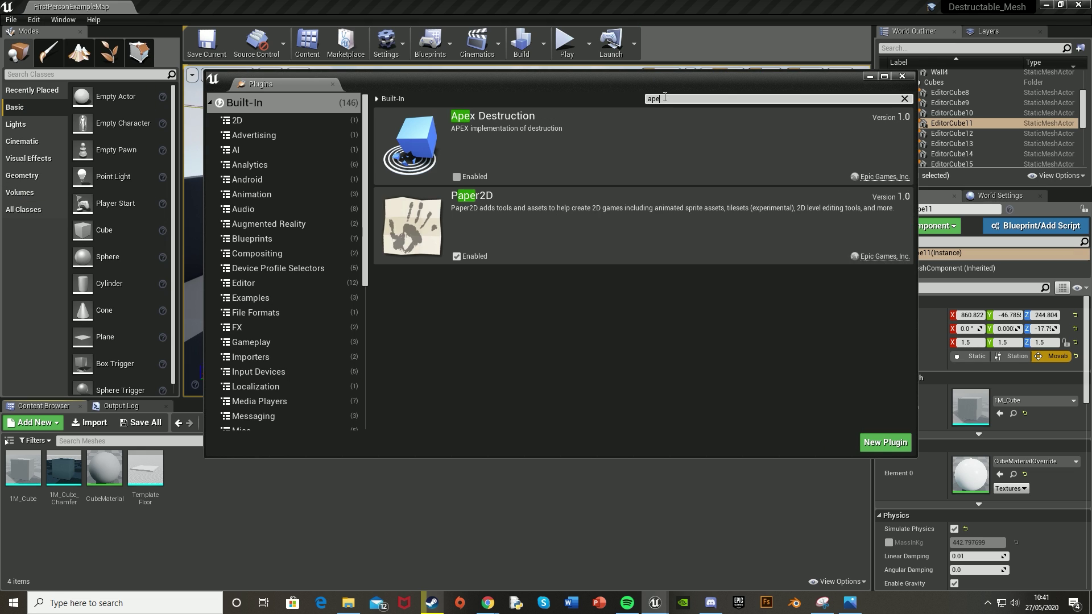
{"action": "left_click", "coordinate": [456, 177]}
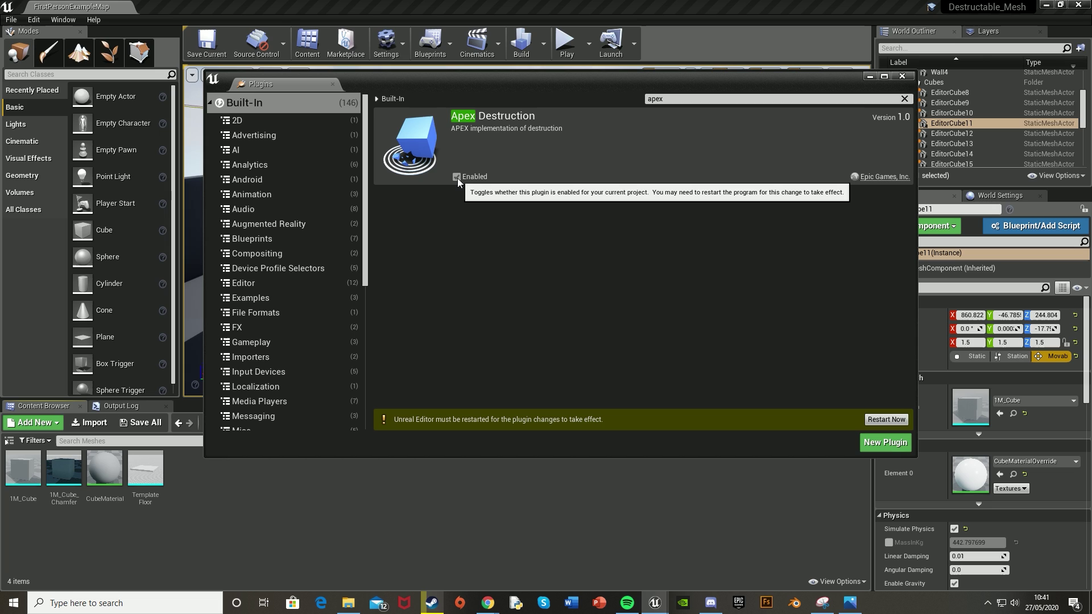
{"action": "left_click", "coordinate": [888, 419]}
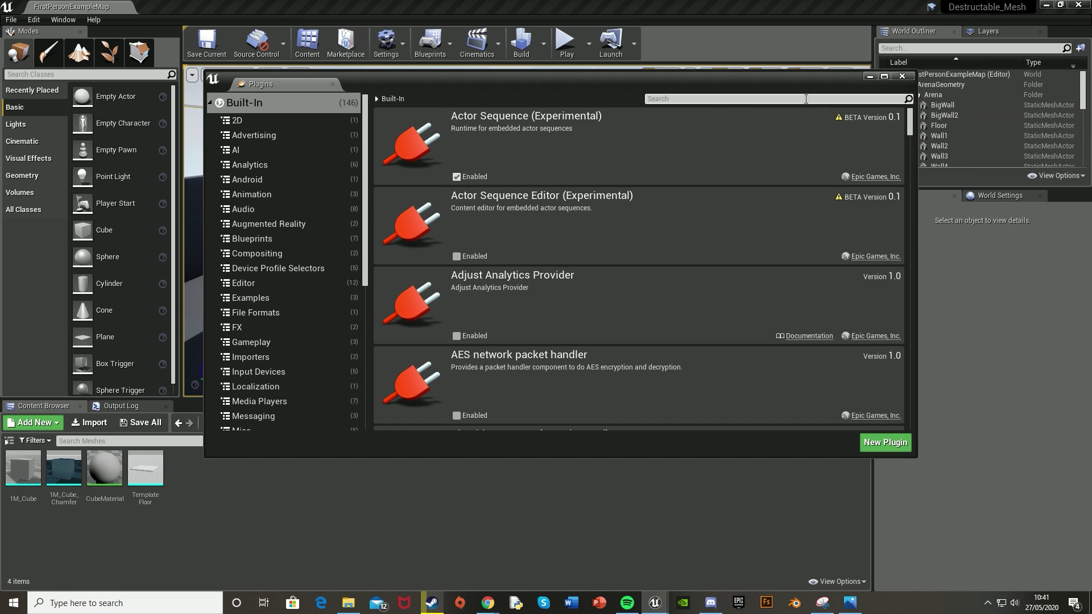
{"action": "left_click", "coordinate": [907, 77]}
Create a destructible mesh from the 1M_Cube static mesh.
{"action": "left_click", "coordinate": [23, 475]}
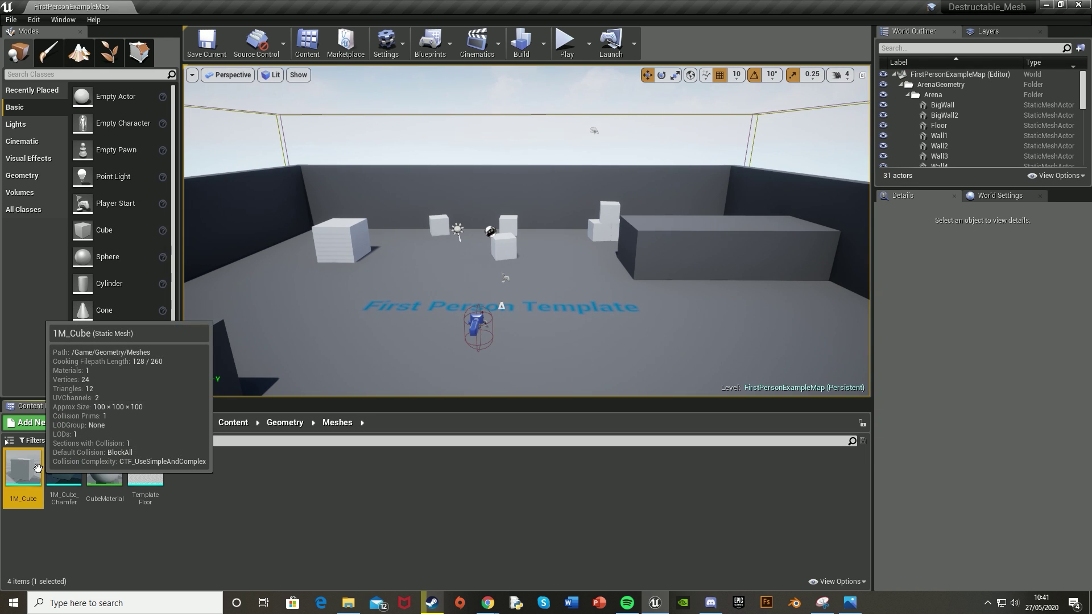
{"action": "right_click", "coordinate": [23, 474]}
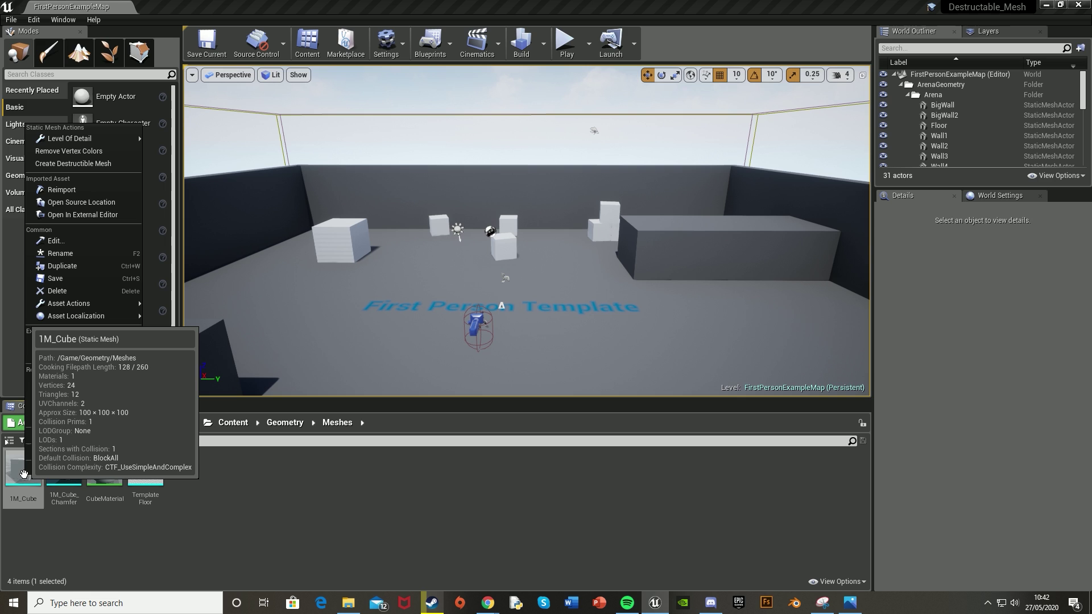
{"action": "left_click", "coordinate": [69, 164]}
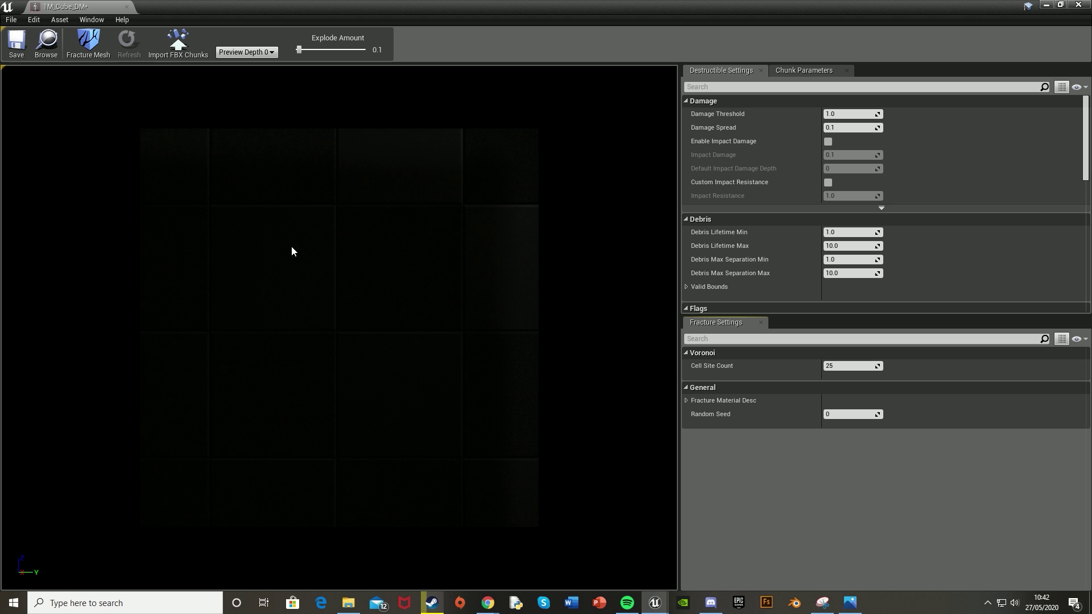
Set the destructible cube's Damage Threshold to 25000 and its Damage Spread to 1.0.
{"action": "right_click_drag", "start_coordinate": [361, 253], "coordinate": [302, 246]}
{"action": "left_click_drag", "start_coordinate": [319, 262], "coordinate": [362, 237]}
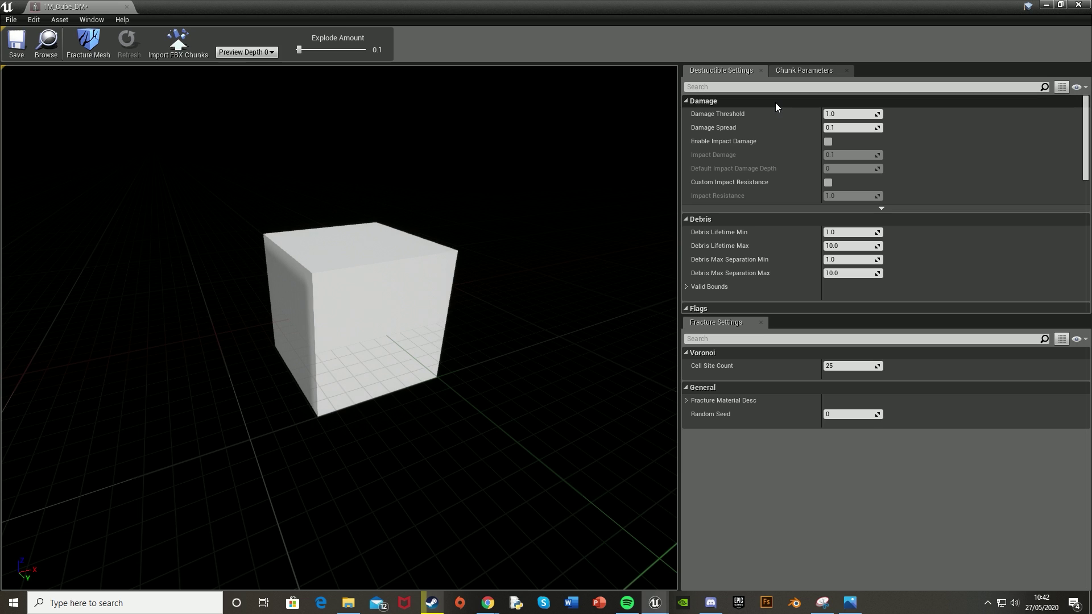
{"action": "left_click", "coordinate": [838, 114]}
{"action": "type", "text": "25"}
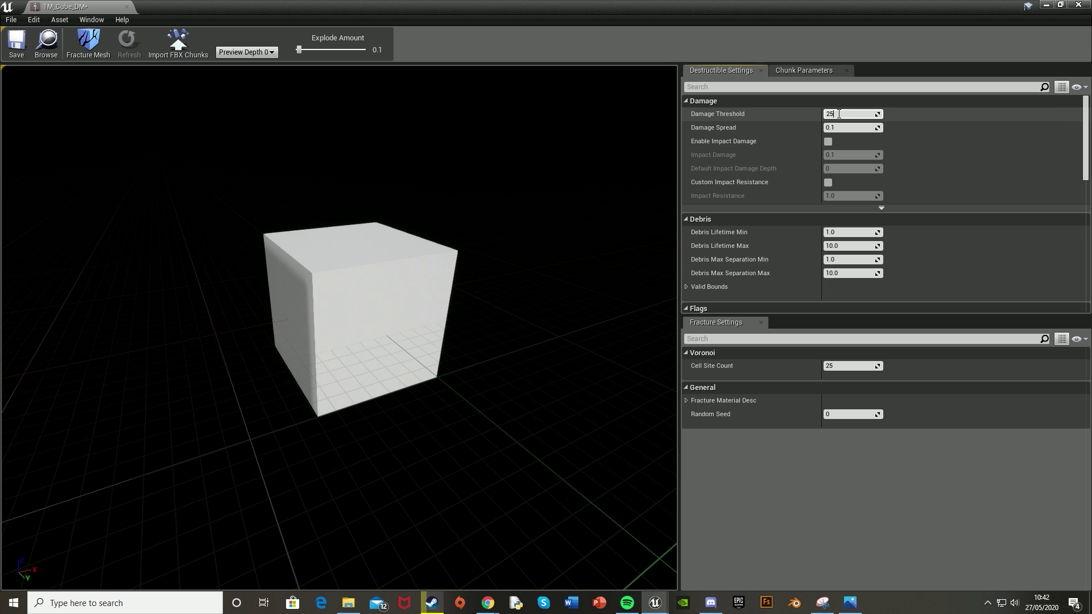
{"action": "type", "text": "000"}
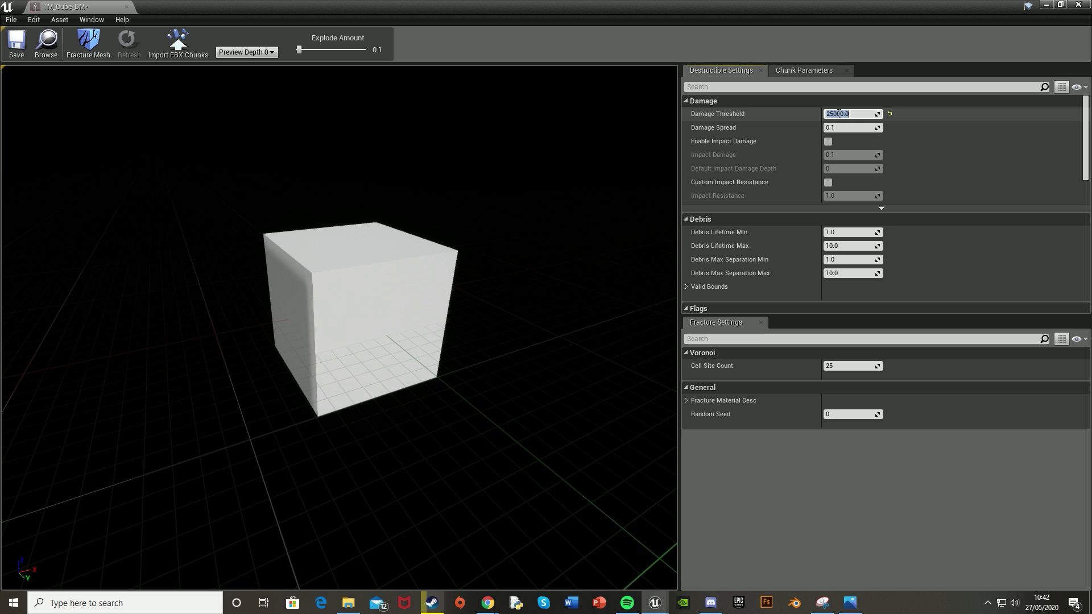
{"action": "left_click", "coordinate": [841, 128]}
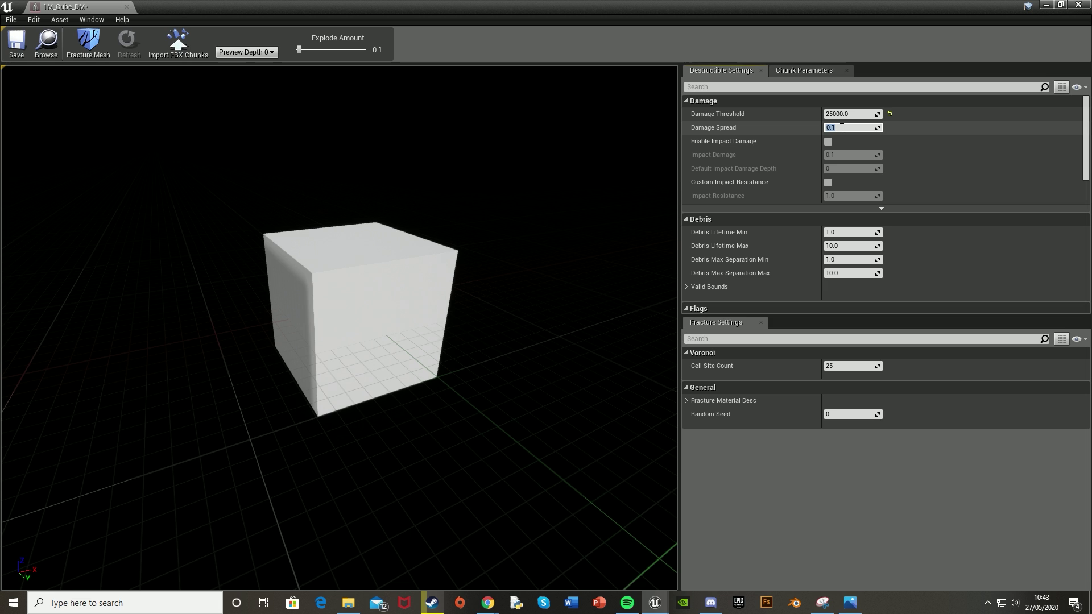
{"action": "type", "text": "1"}
{"action": "key", "text": "Return"}
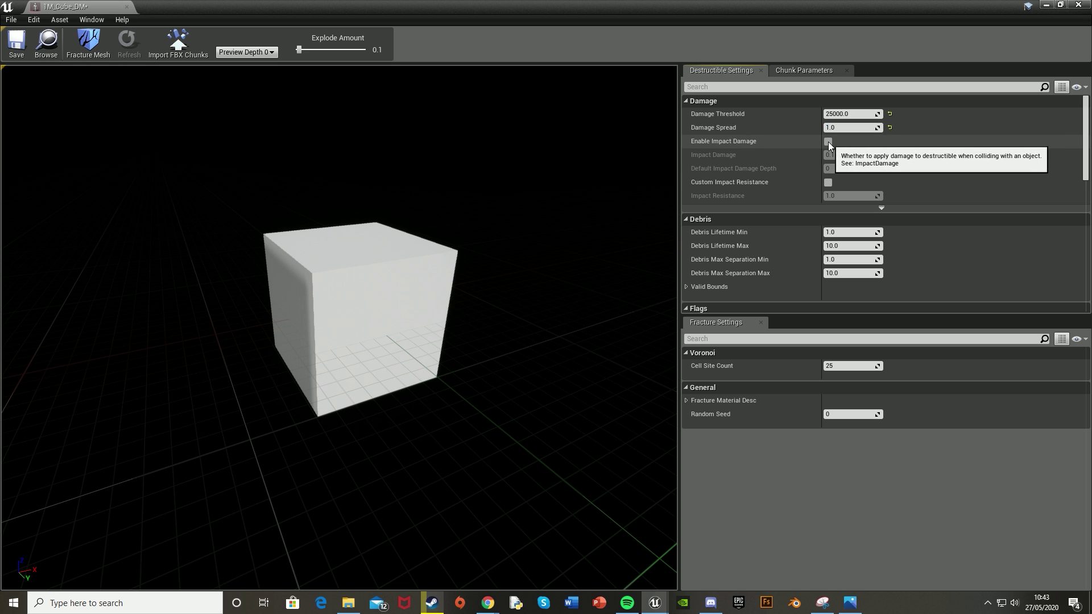
Enable impact damage on the destructible cube and set Impact Damage to 1.0.
{"action": "left_click", "coordinate": [828, 142]}
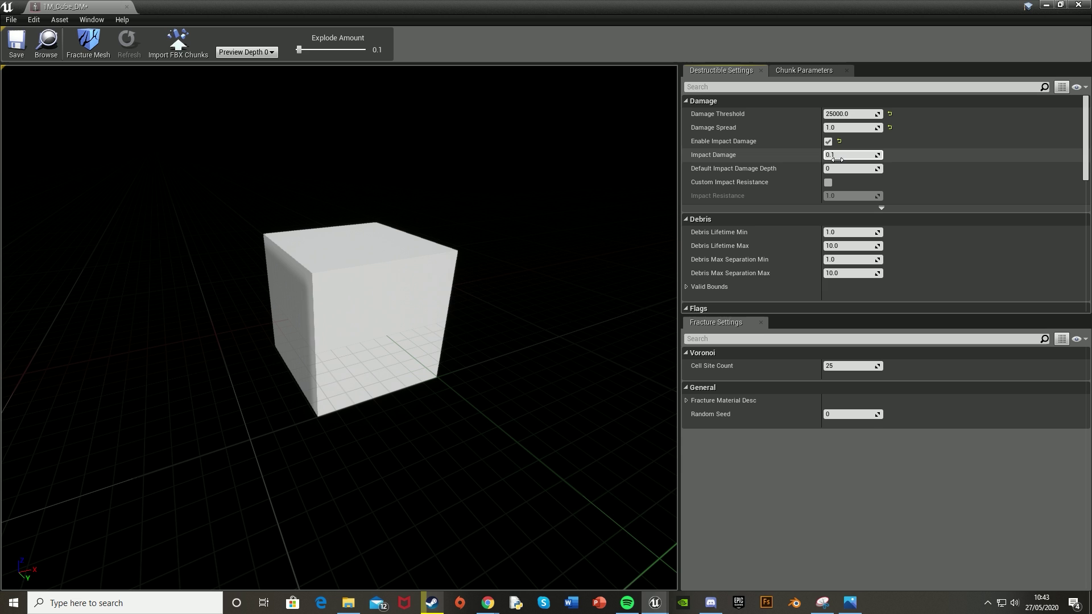
{"action": "left_click", "coordinate": [838, 157]}
{"action": "type", "text": "1"}
{"action": "key", "text": "Return"}
Set the Debris Lifetime Min to 5.0 and the Debris Lifetime Max to 15.0.
{"action": "left_click", "coordinate": [818, 235]}
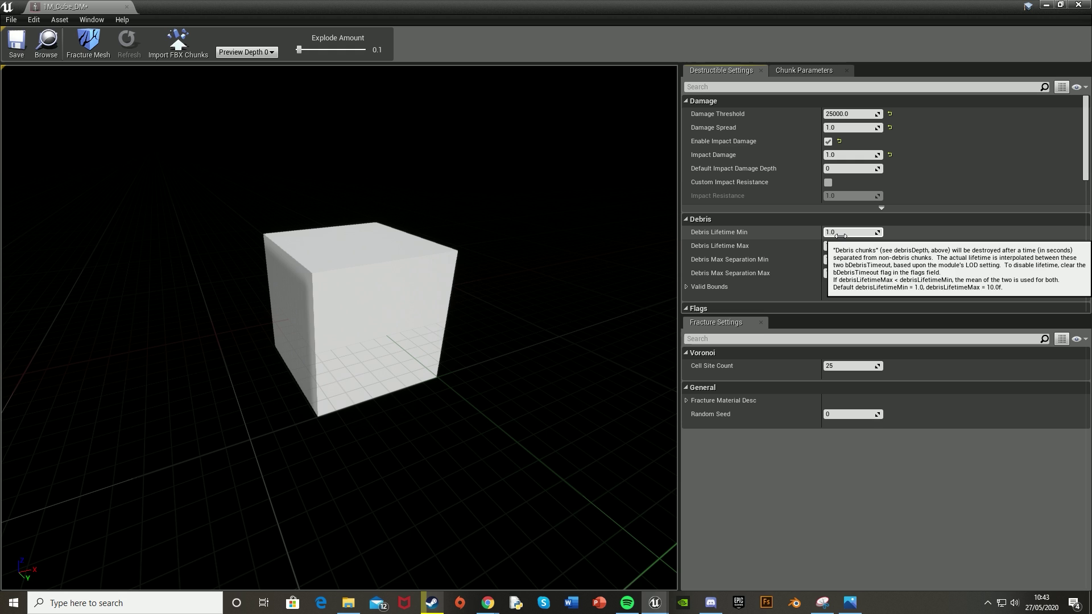
{"action": "left_click", "coordinate": [846, 233]}
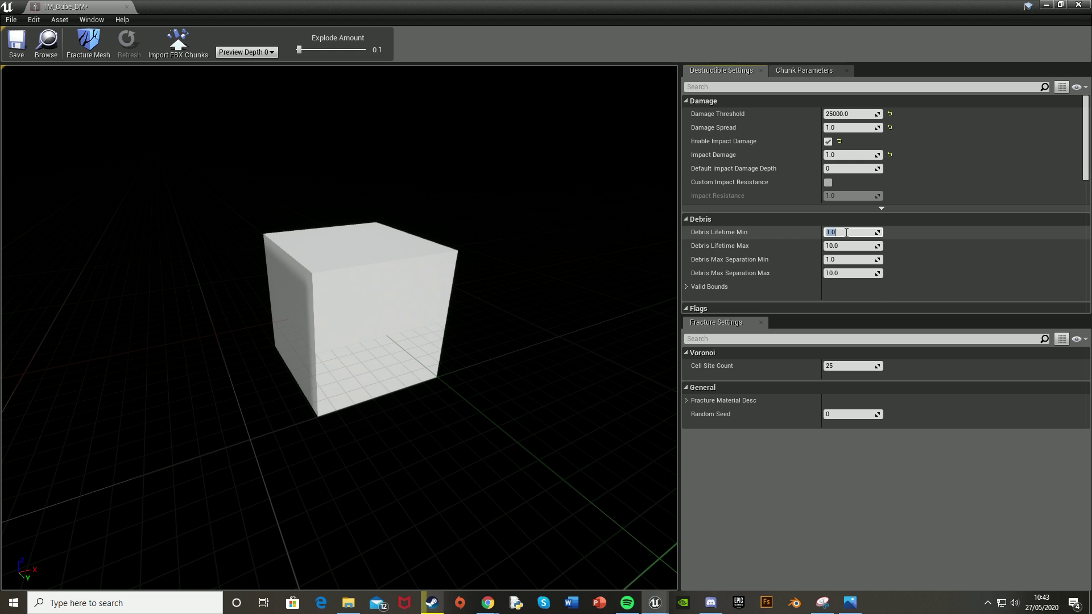
{"action": "type", "text": "5"}
{"action": "key", "text": "Return"}
{"action": "left_click", "coordinate": [846, 246]}
{"action": "type", "text": "15"}
{"action": "key", "text": "Return"}
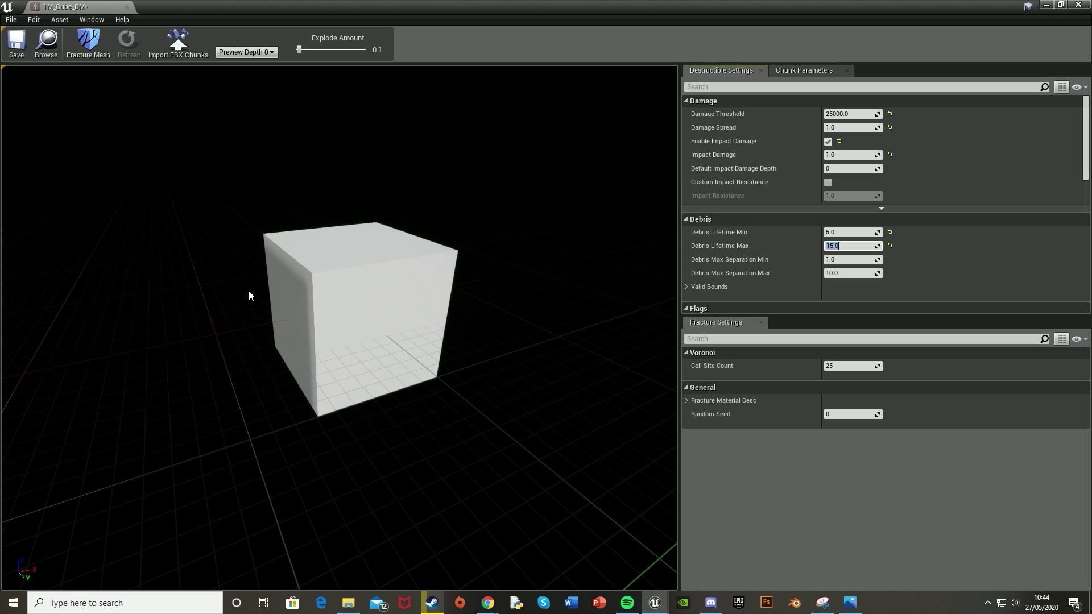
Turn on the Accumulate Damage and Debris Timeout flags for the destructible cube.
{"action": "scroll", "coordinate": [955, 244], "scroll_direction": "down", "scroll_amount": 2}
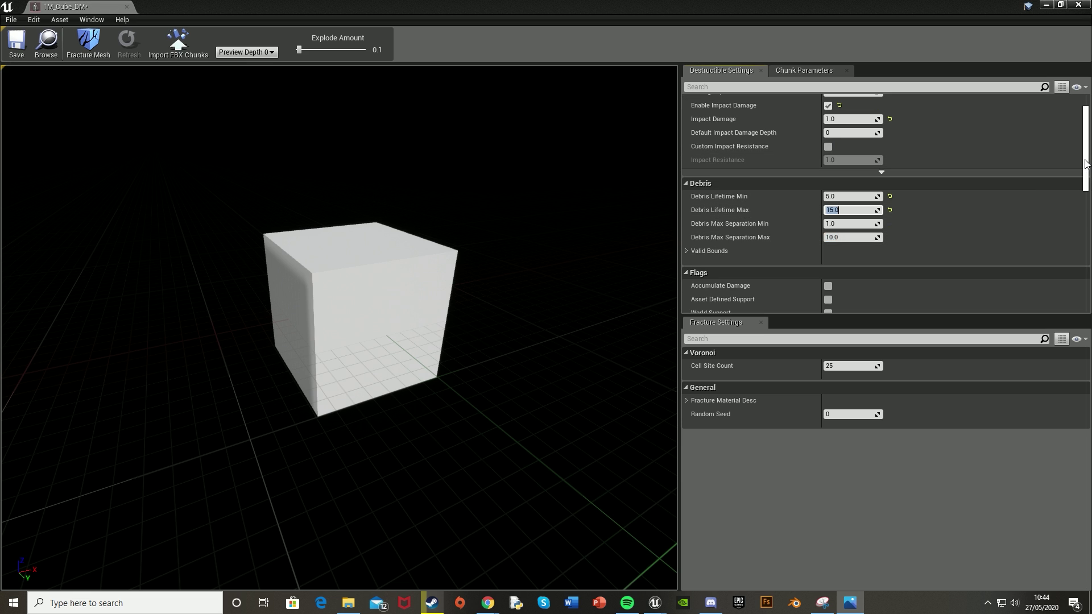
{"action": "left_click", "coordinate": [965, 184]}
{"action": "left_click", "coordinate": [898, 187]}
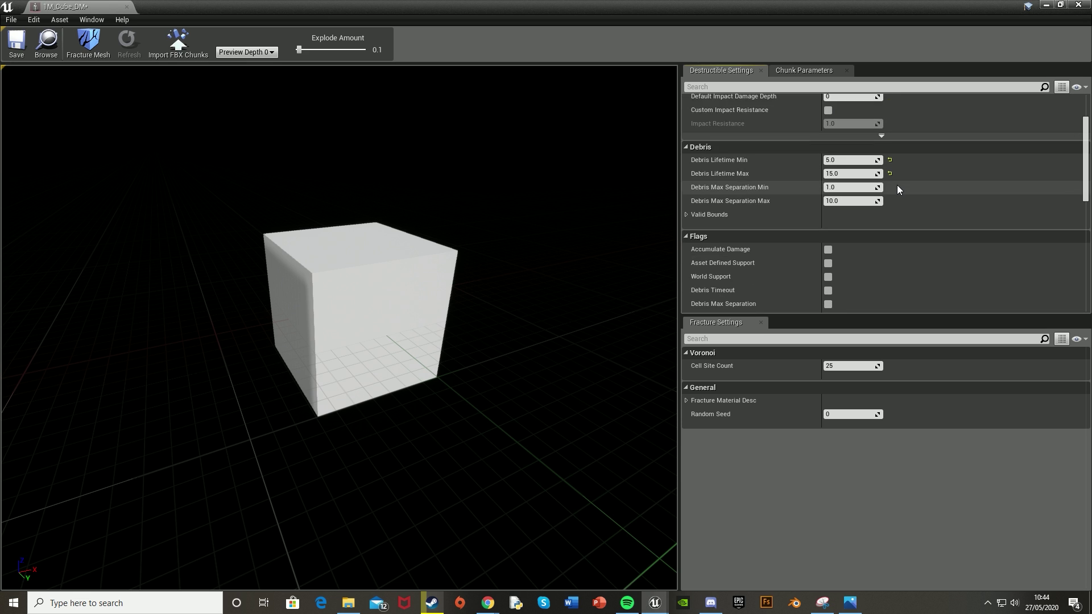
{"action": "scroll", "coordinate": [897, 186], "scroll_direction": "down", "scroll_amount": 5}
{"action": "left_click", "coordinate": [828, 140]}
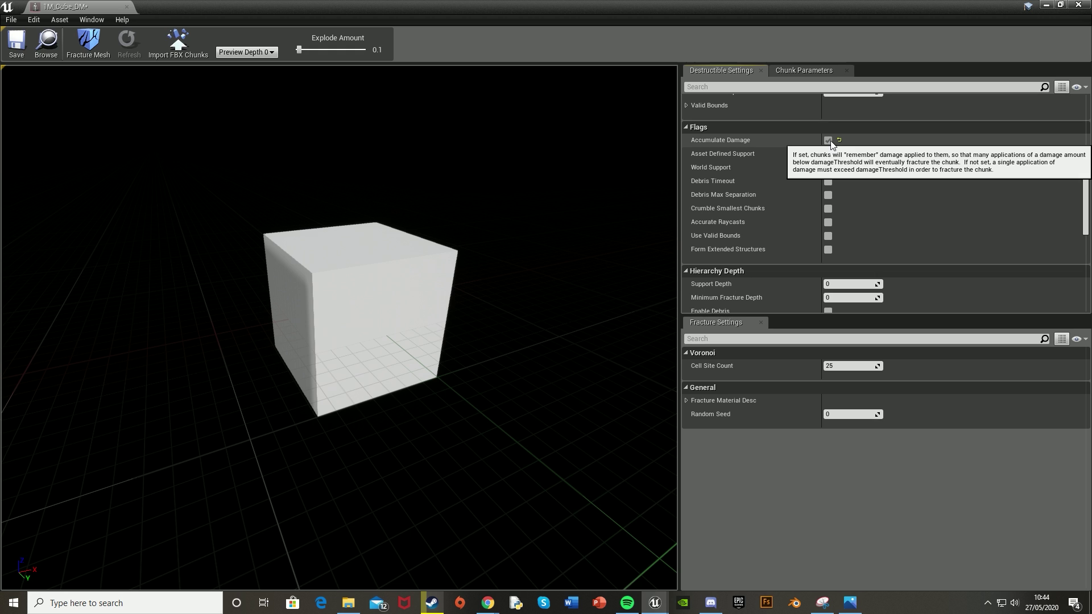
{"action": "left_click", "coordinate": [828, 181]}
{"action": "scroll", "coordinate": [881, 171], "scroll_direction": "up", "scroll_amount": 2}
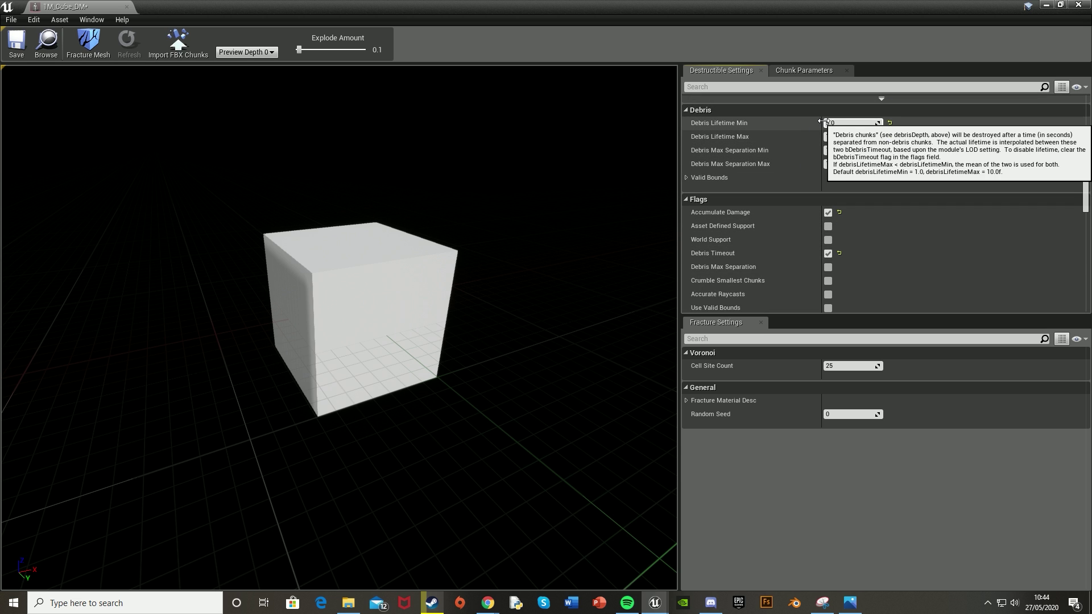
Enable debris in the Hierarchy Depth settings and set the Debris Depth to 1.
{"action": "scroll", "coordinate": [935, 195], "scroll_direction": "down", "scroll_amount": 2}
{"action": "scroll", "coordinate": [875, 180], "scroll_direction": "down", "scroll_amount": 7}
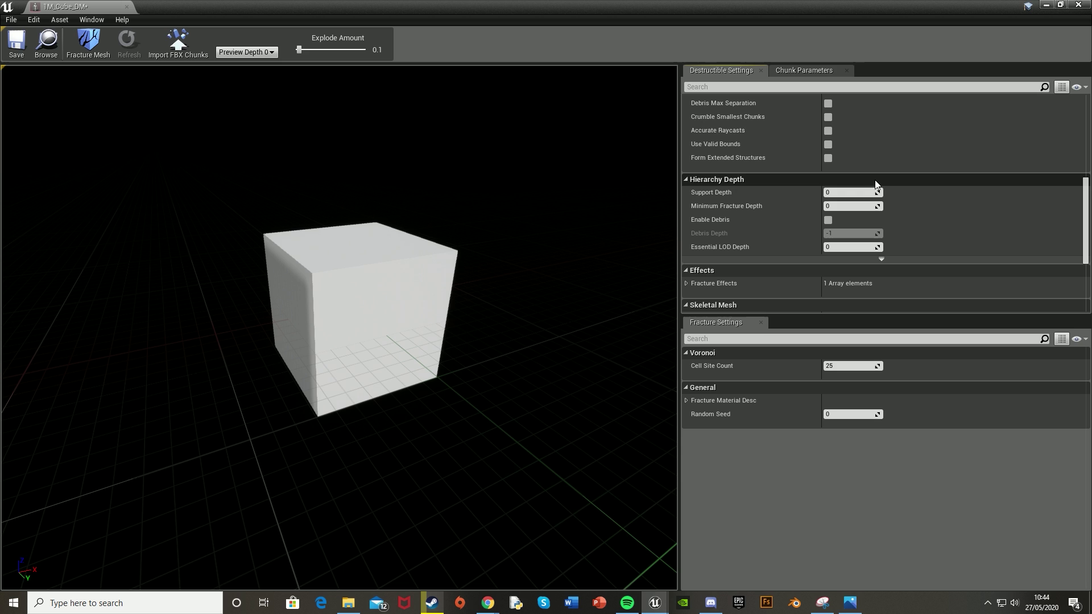
{"action": "left_click", "coordinate": [828, 220]}
{"action": "left_click", "coordinate": [838, 234]}
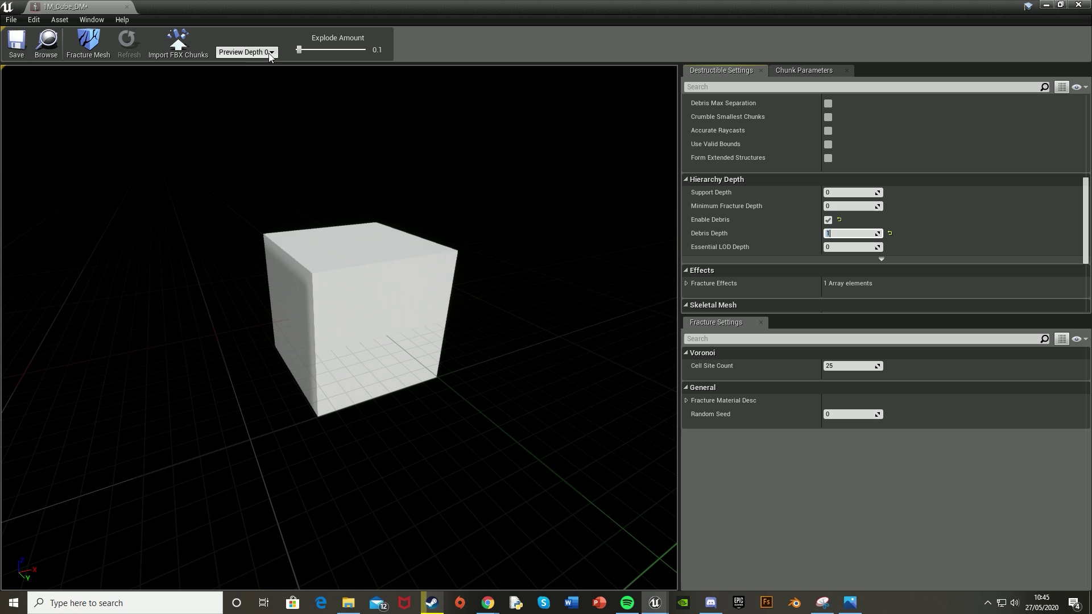
{"action": "left_click", "coordinate": [236, 52]}
{"action": "left_click", "coordinate": [242, 62]}
Set the Random Seed in the fracture settings to 5.
{"action": "scroll", "coordinate": [804, 231], "scroll_direction": "down", "scroll_amount": 1}
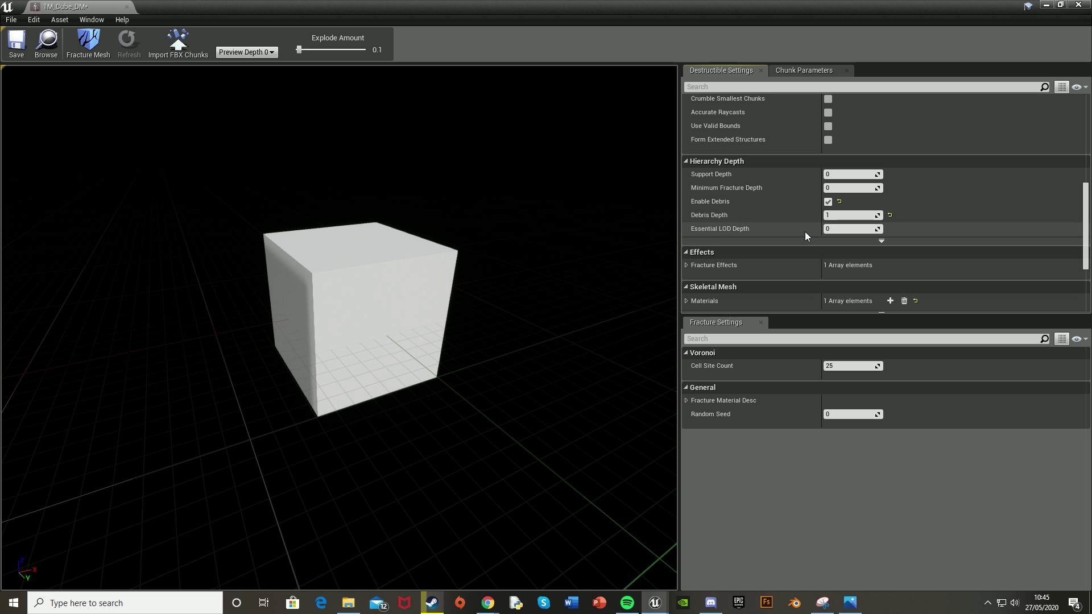
{"action": "scroll", "coordinate": [807, 231], "scroll_direction": "up", "scroll_amount": 2}
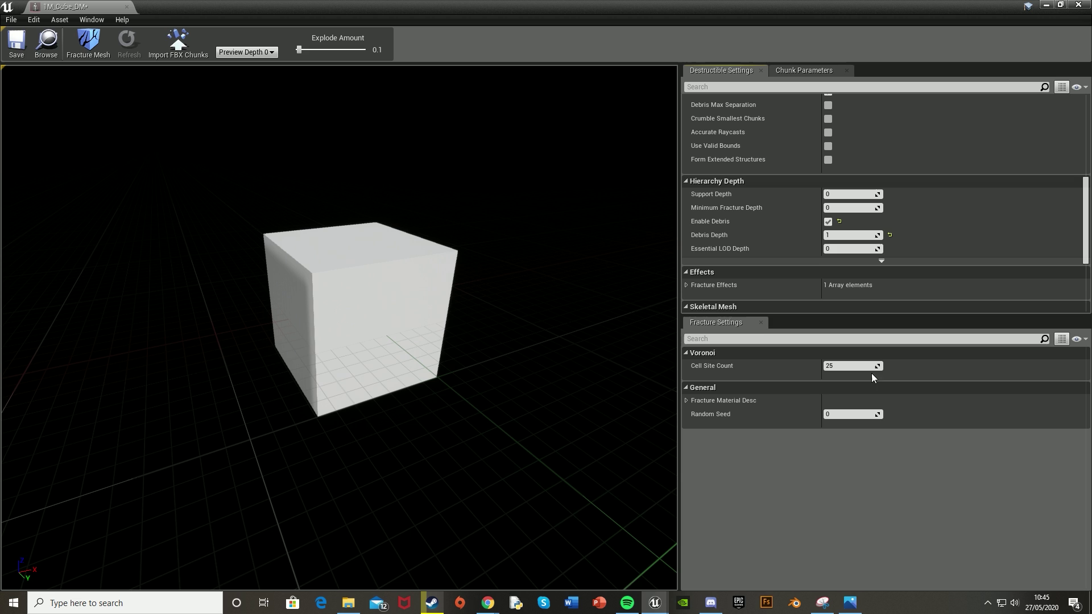
{"action": "left_click", "coordinate": [837, 413]}
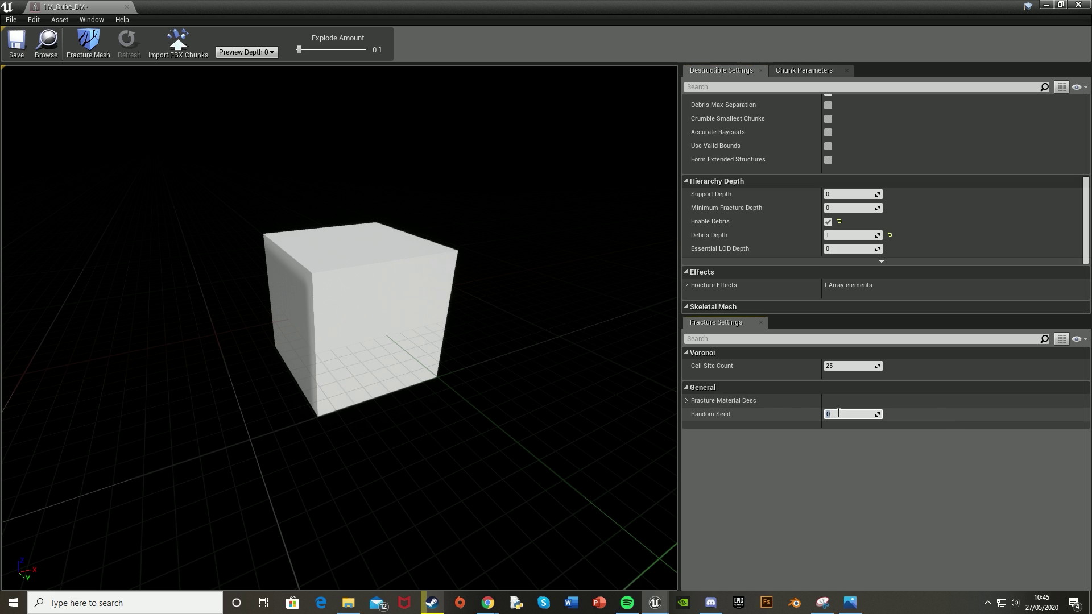
{"action": "type", "text": "5"}
{"action": "key", "text": "Return"}
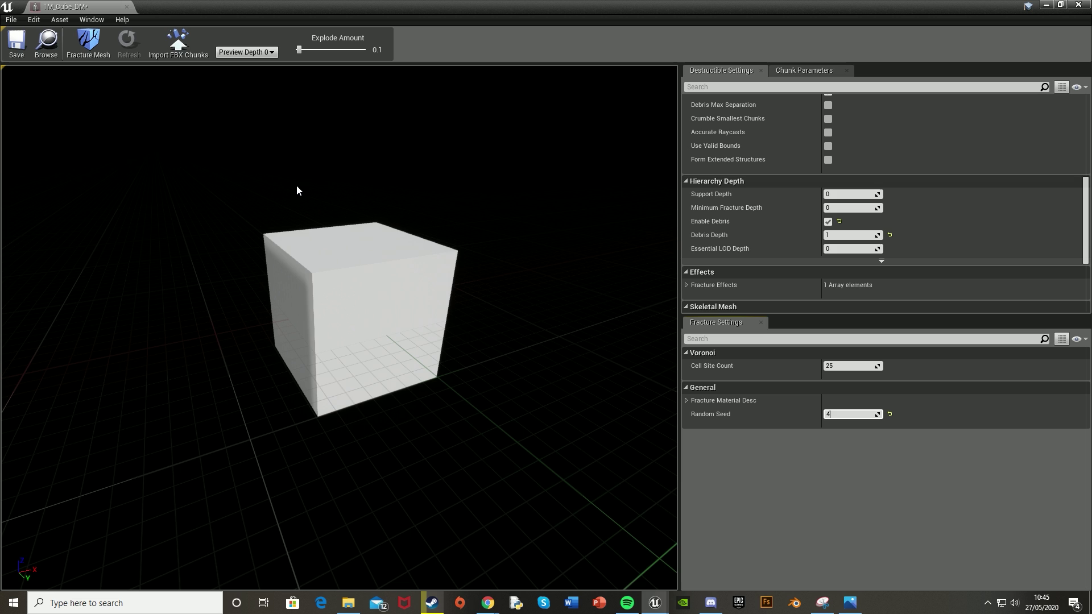
{"action": "key", "text": "BackSpace"}
{"action": "key", "text": "BackSpace"}
{"action": "type", "text": "10"}
Fracture the cube mesh and set the Explode Amount to 0.5 to spread its chunks apart.
{"action": "left_click_drag", "start_coordinate": [298, 50], "coordinate": [308, 49]}
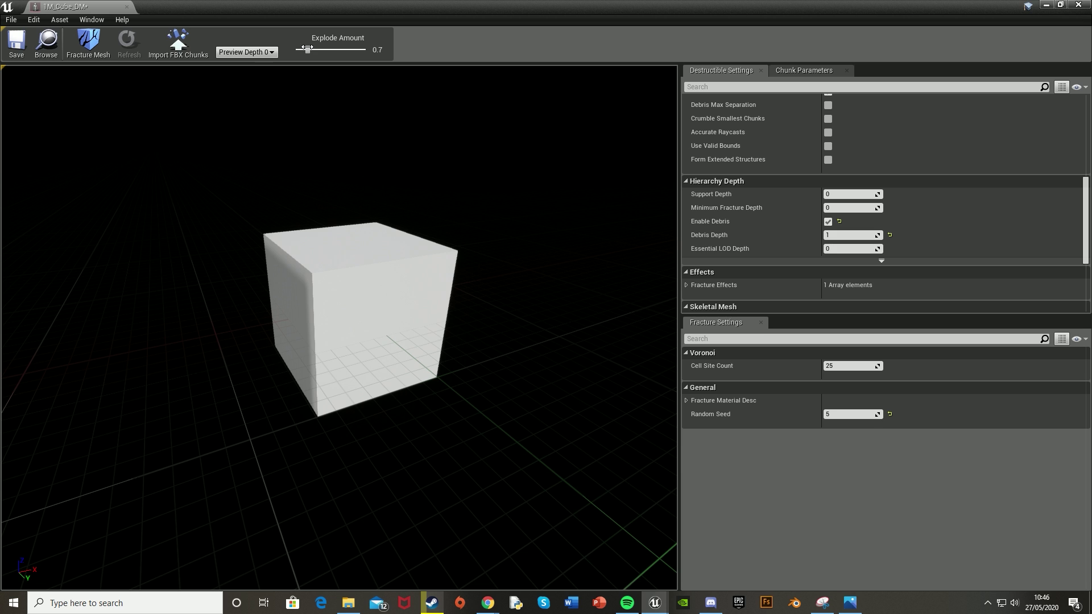
{"action": "left_click", "coordinate": [91, 50]}
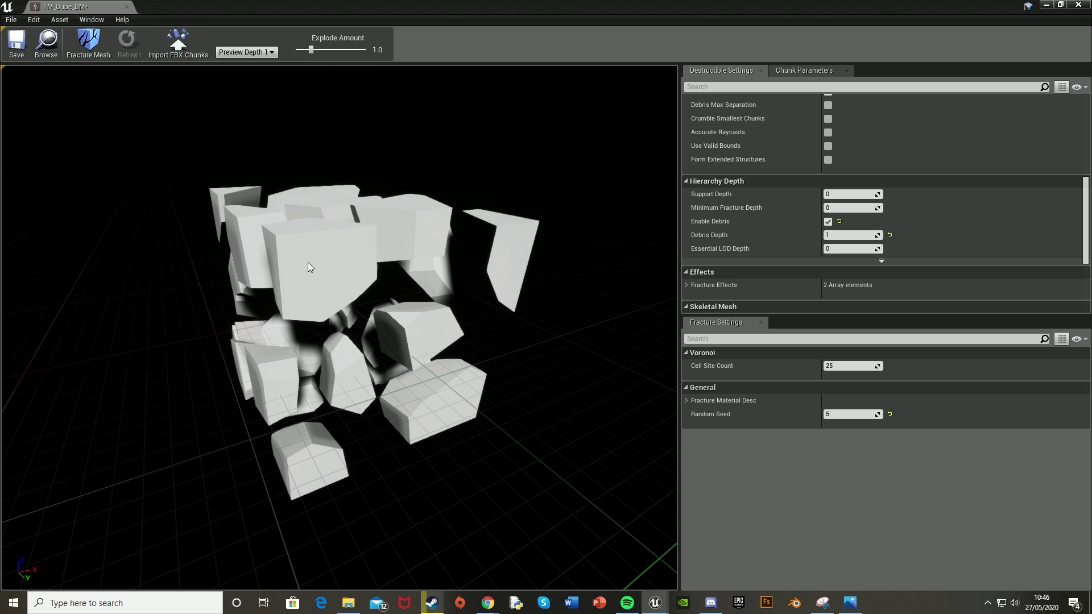
{"action": "left_click_drag", "start_coordinate": [308, 267], "coordinate": [324, 273]}
{"action": "left_click_drag", "start_coordinate": [303, 53], "coordinate": [305, 49]}
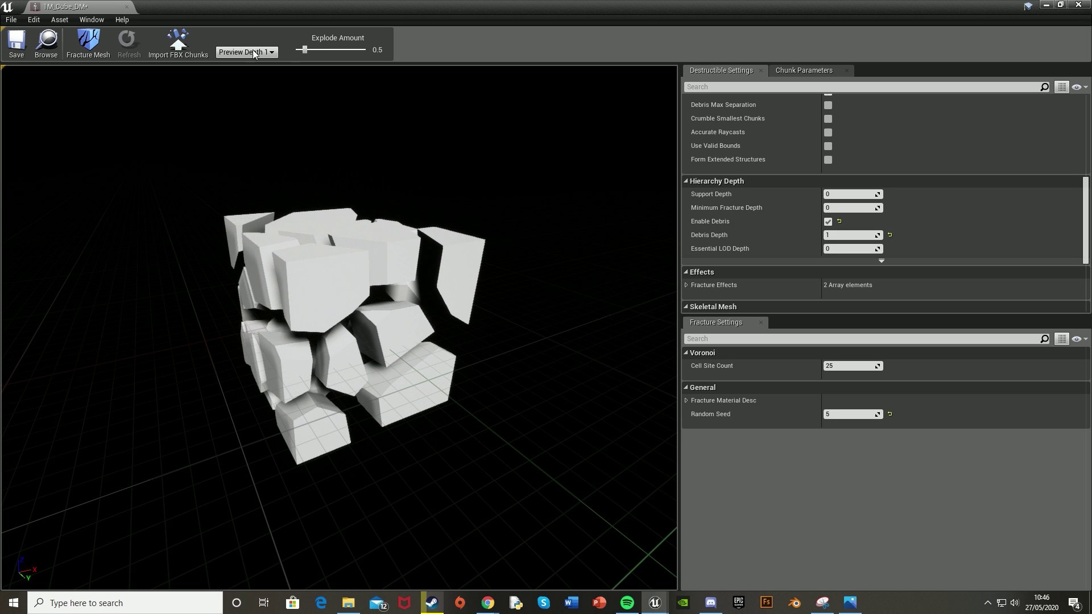
Fracture the cube mesh again, inspect its chunks at Explode Amount 0.5, and save the destructible mesh.
{"action": "left_click", "coordinate": [80, 44]}
{"action": "left_click_drag", "start_coordinate": [239, 318], "coordinate": [459, 320]}
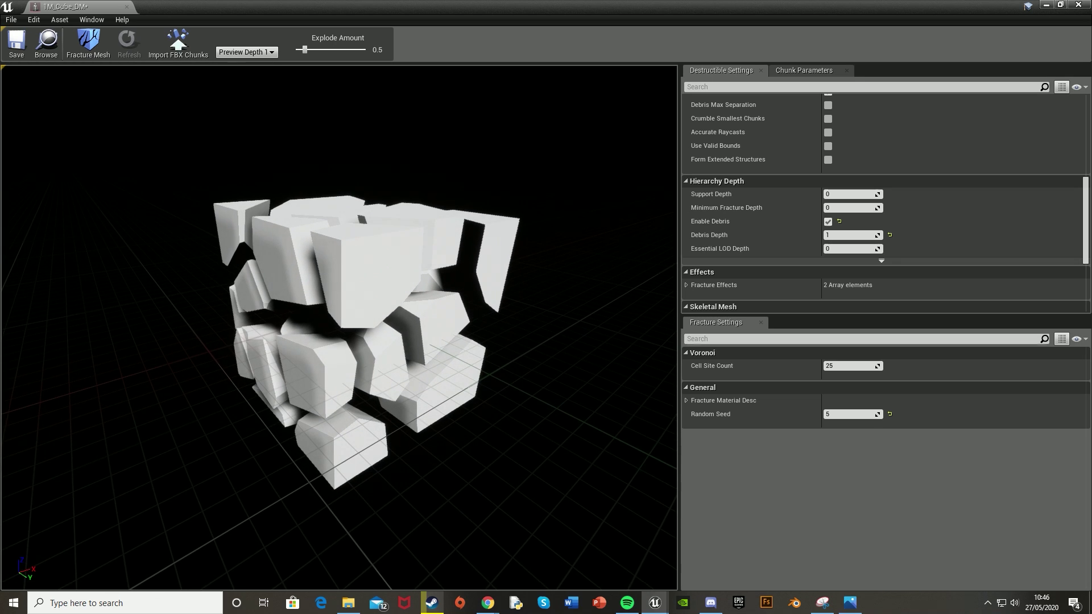
{"action": "mouse_move", "coordinate": [305, 49]}
{"action": "left_mouse_down"}
{"action": "mouse_move", "coordinate": [363, 50]}
{"action": "mouse_move", "coordinate": [305, 49]}
{"action": "left_mouse_up"}
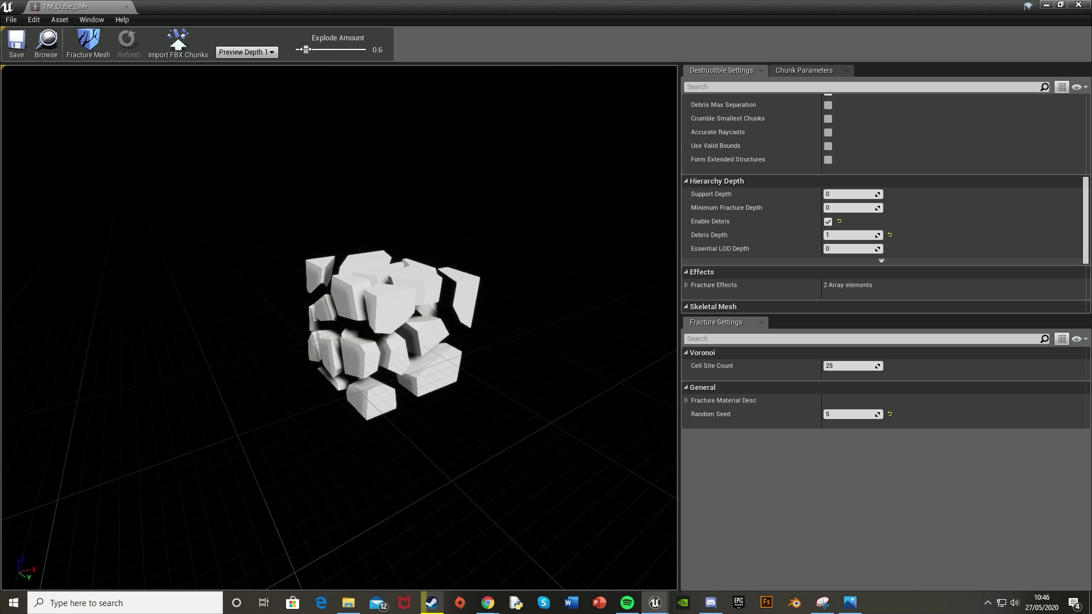
{"action": "right_click_drag", "start_coordinate": [414, 247], "coordinate": [405, 230]}
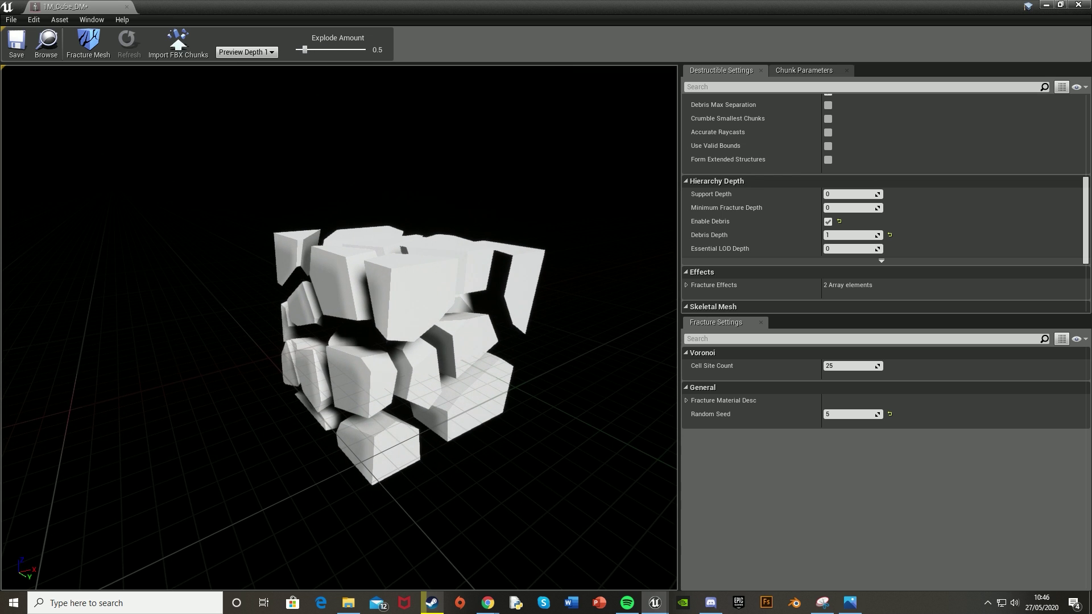
{"action": "left_click", "coordinate": [16, 42]}
{"action": "left_click", "coordinate": [1046, 5]}
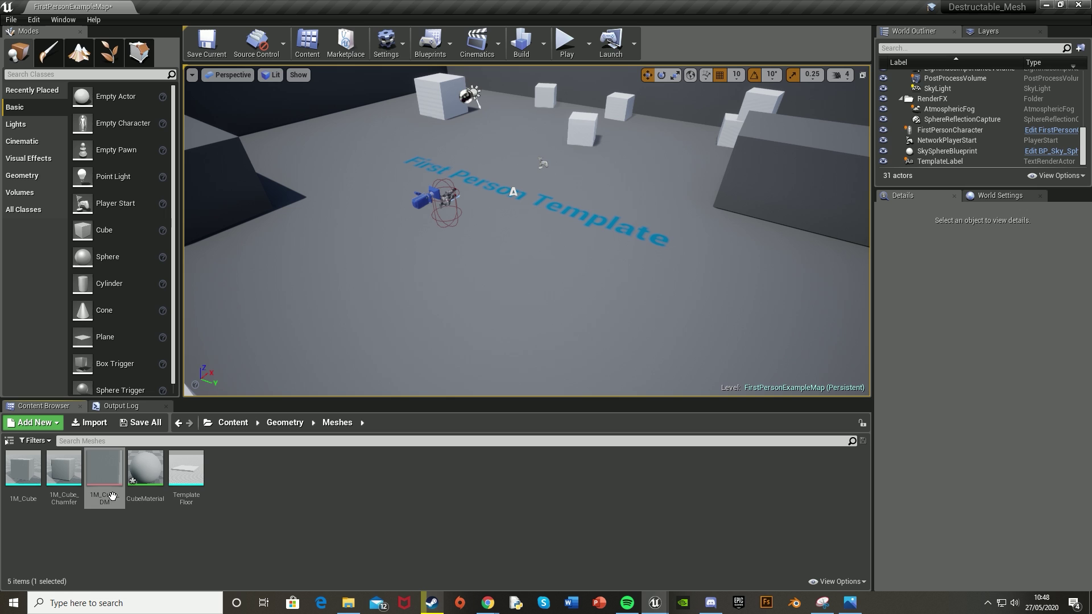
Place the 1M_Cube_DM destructible mesh in the level beside the template text, at about X -70, Y 500, Z 220.
{"action": "left_click_drag", "start_coordinate": [112, 496], "coordinate": [568, 221]}
{"action": "key", "text": "f"}
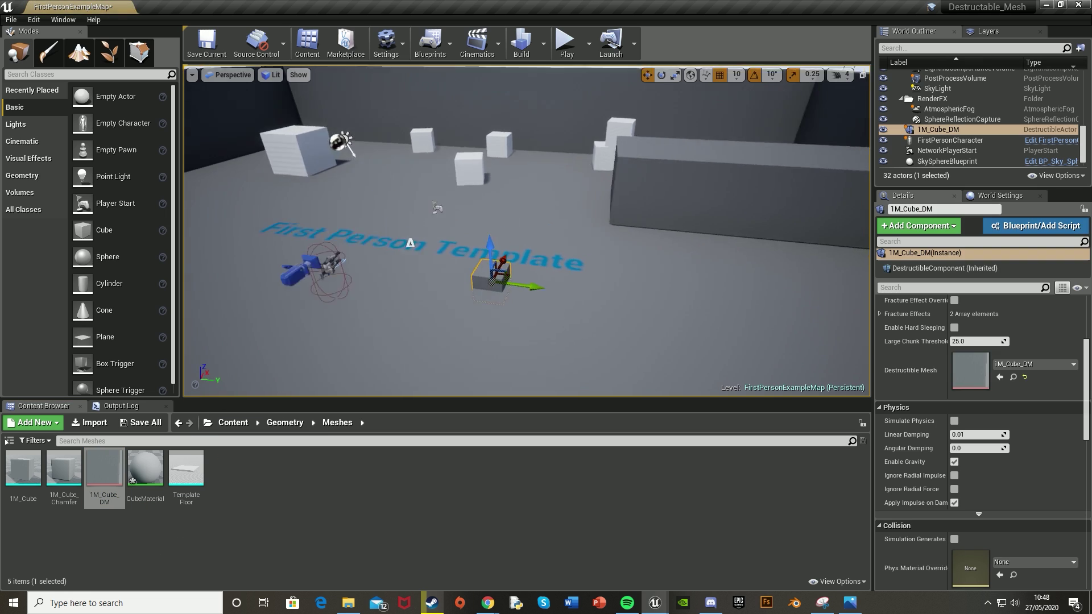
{"action": "right_click_drag", "start_coordinate": [569, 222], "coordinate": [586, 253]}
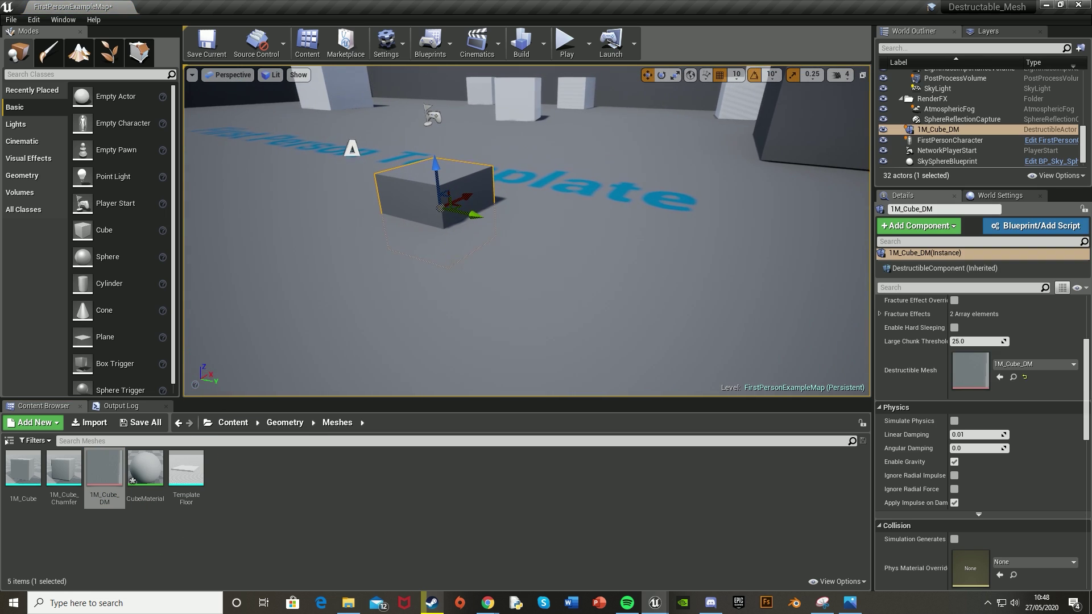
{"action": "left_click_drag", "start_coordinate": [476, 218], "coordinate": [559, 237]}
{"action": "left_click_drag", "start_coordinate": [523, 186], "coordinate": [529, 139]}
{"action": "right_click_drag", "start_coordinate": [530, 171], "coordinate": [561, 202]}
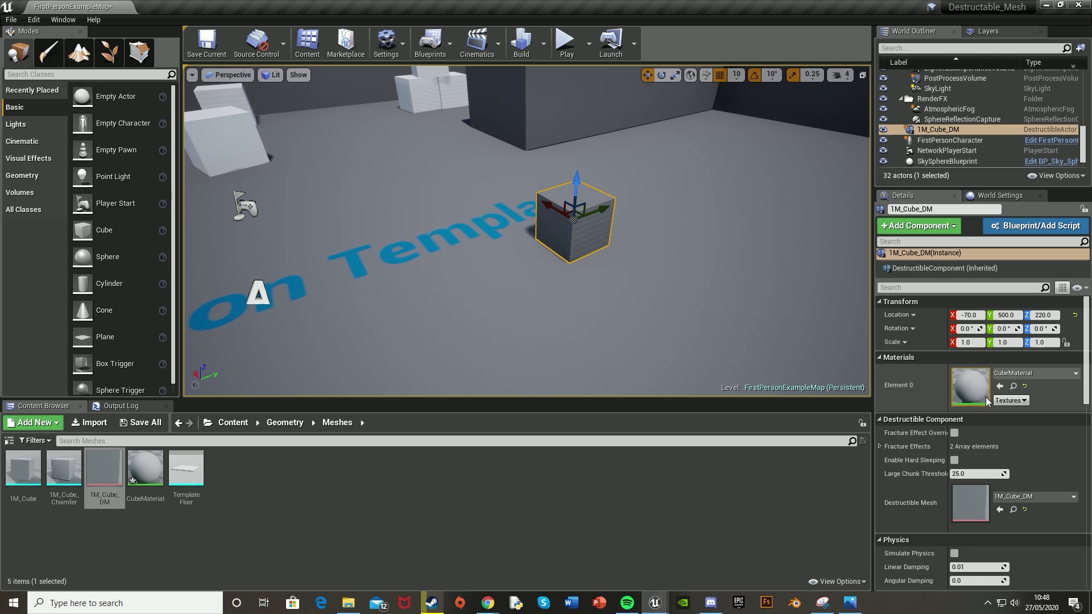
Enable Simulate Physics and disable Start Awake for the placed destructible cube.
{"action": "scroll", "coordinate": [985, 398], "scroll_direction": "down", "scroll_amount": 5}
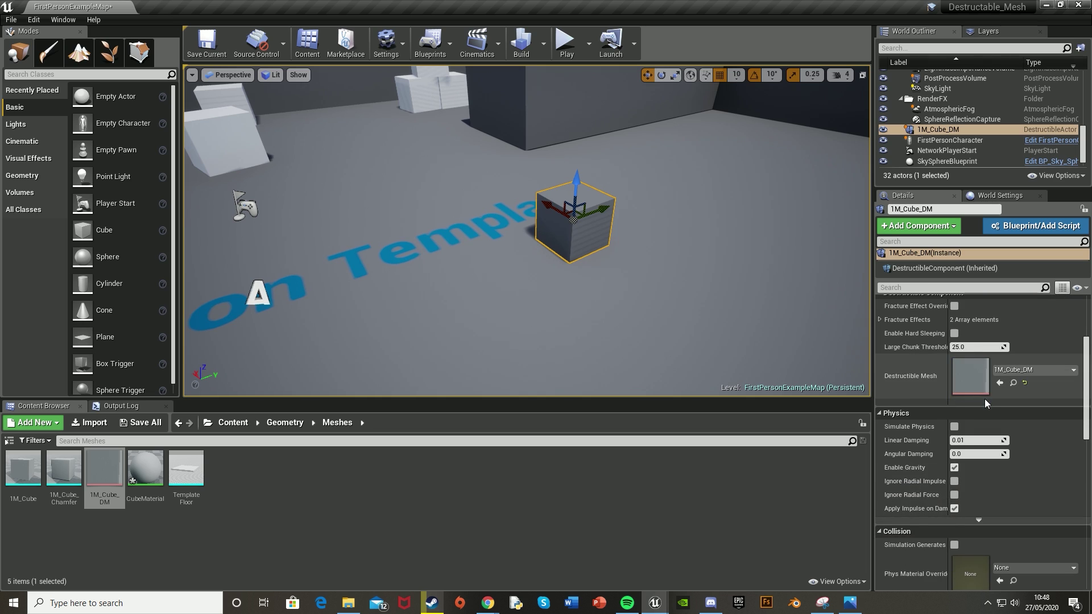
{"action": "left_click", "coordinate": [955, 426]}
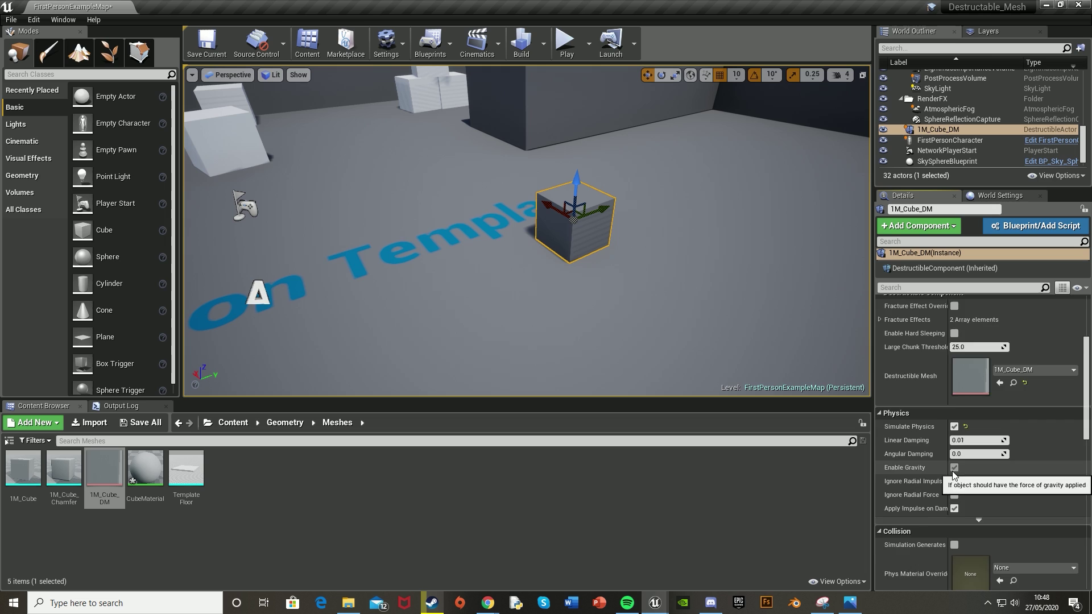
{"action": "scroll", "coordinate": [955, 473], "scroll_direction": "down", "scroll_amount": 2}
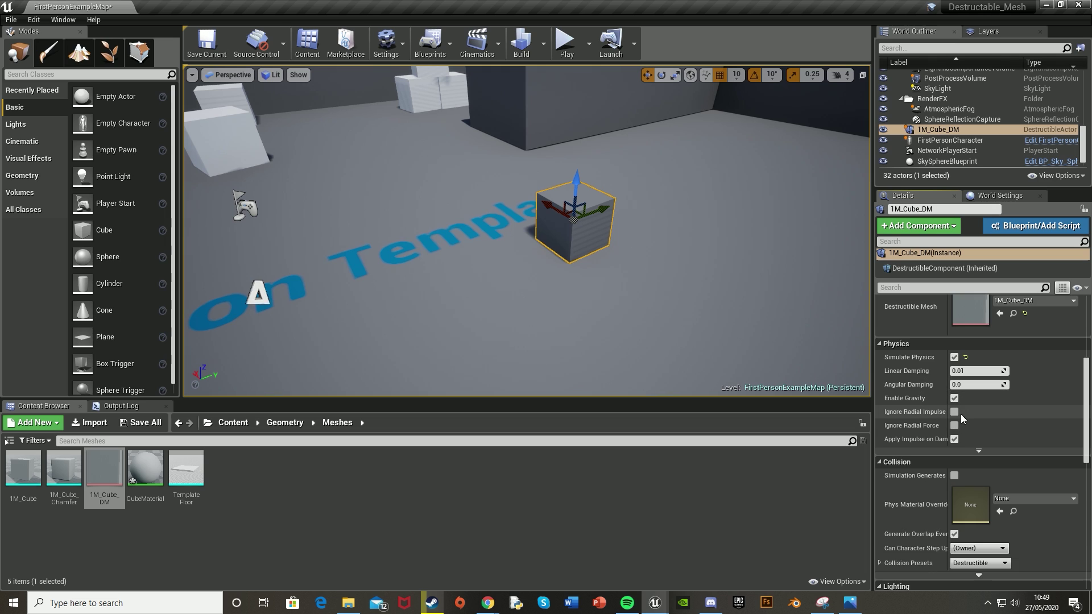
{"action": "left_click", "coordinate": [978, 451]}
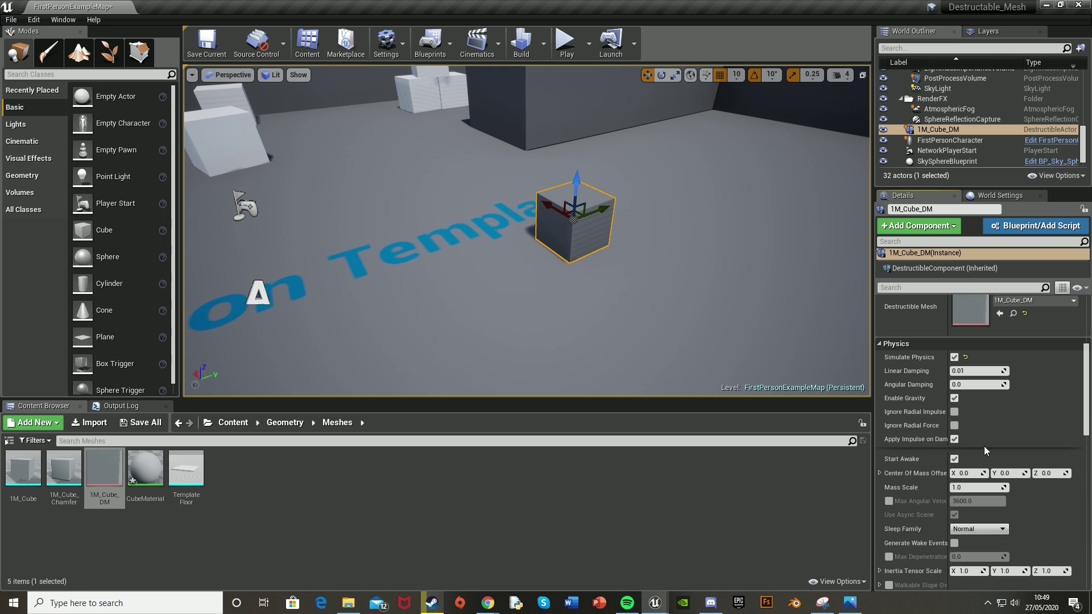
{"action": "scroll", "coordinate": [987, 432], "scroll_direction": "down", "scroll_amount": 4}
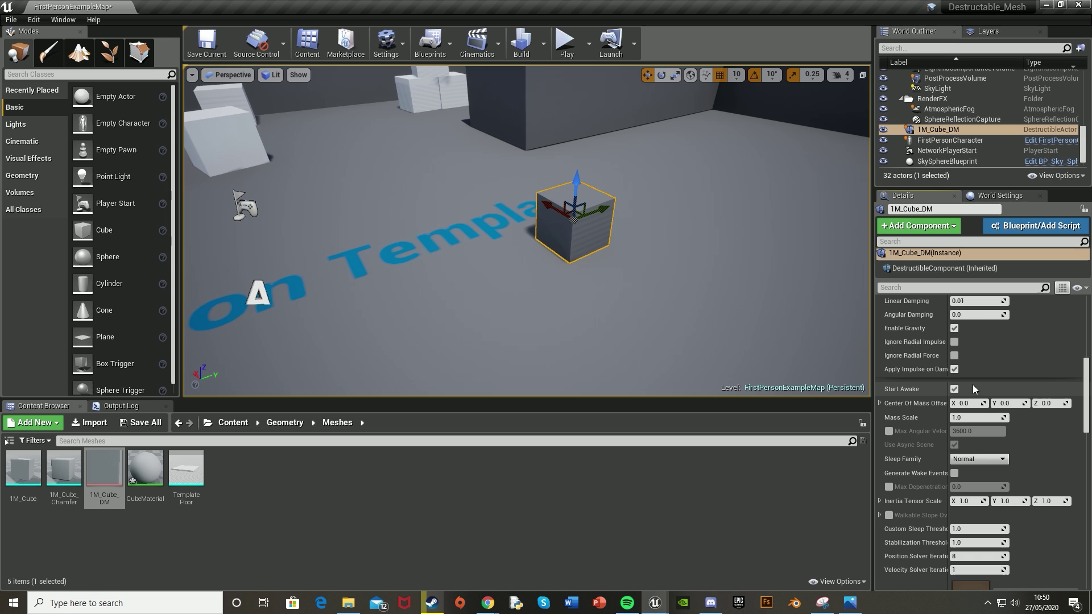
{"action": "left_click", "coordinate": [955, 391]}
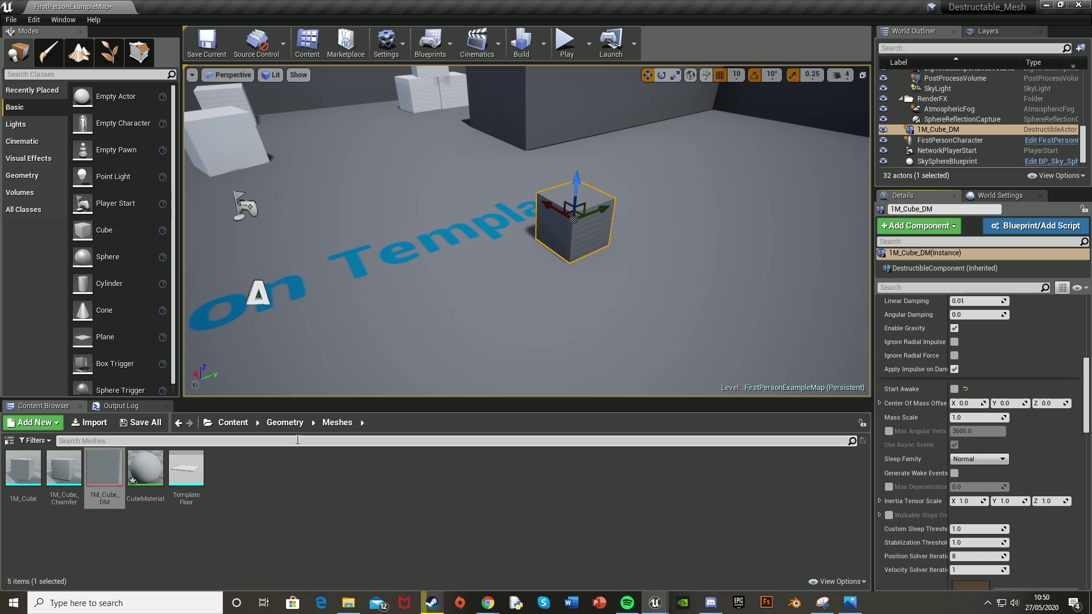
Open the FirstPersonProjectile blueprint from the FirstPersonBP Blueprints folder and show its hit impulse logic.
{"action": "left_click", "coordinate": [230, 424]}
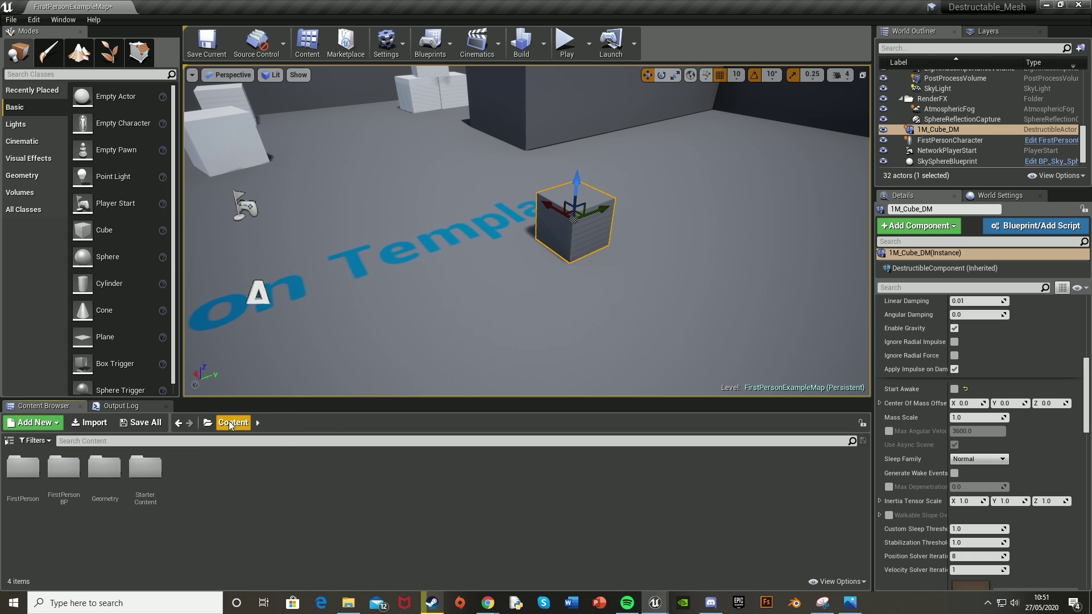
{"action": "double_click", "coordinate": [63, 471]}
{"action": "double_click", "coordinate": [28, 479]}
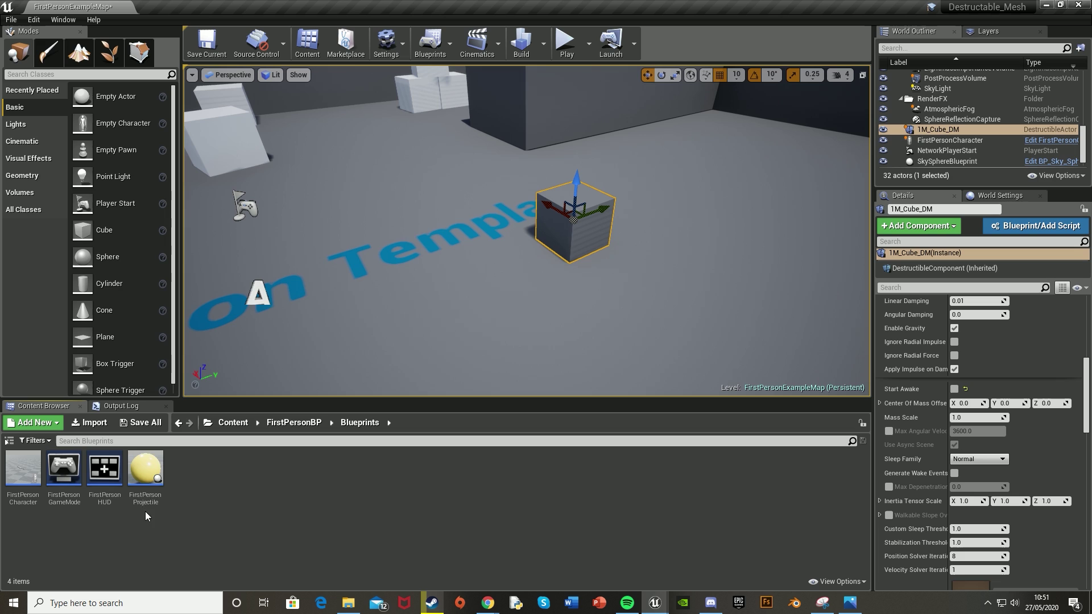
{"action": "double_click", "coordinate": [145, 482]}
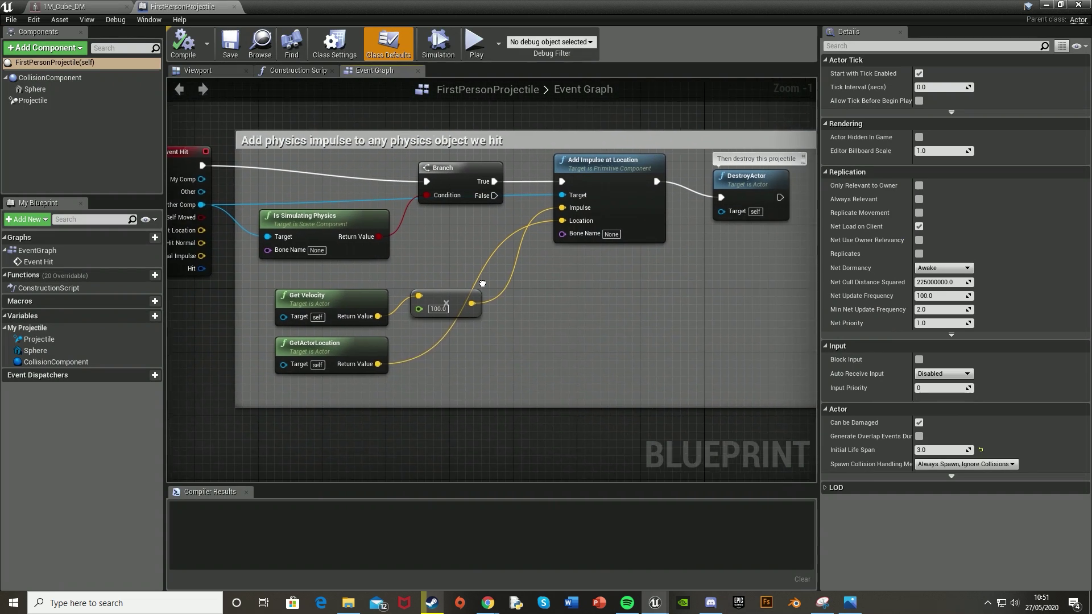
{"action": "right_click_drag", "start_coordinate": [483, 283], "coordinate": [412, 275]}
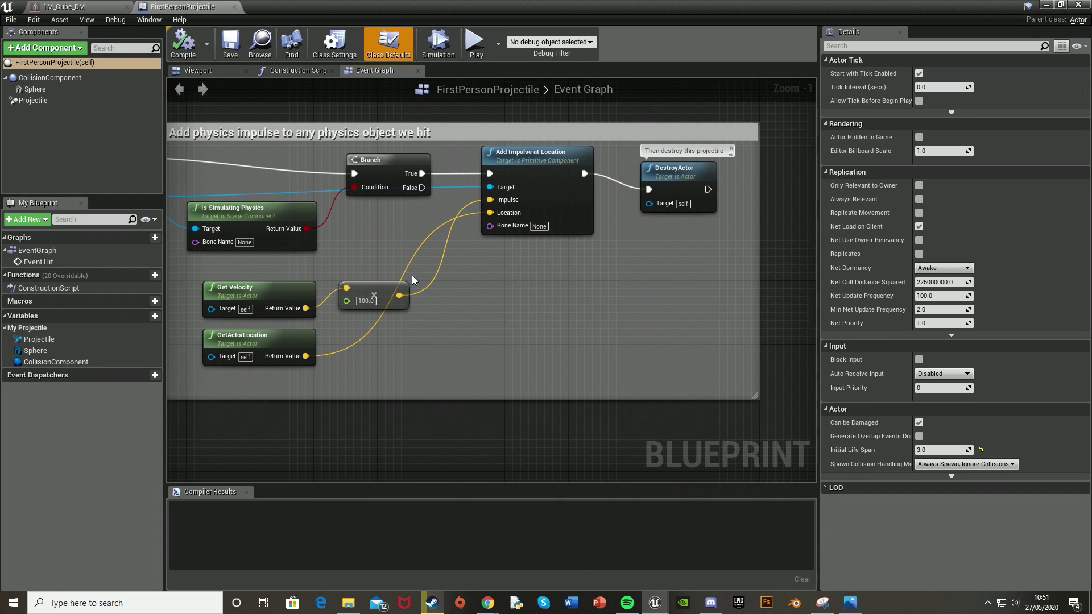
Add an Add Force at Location (CollisionComponent) node below Add Impulse at Location and delete its Collision Component reference node.
{"action": "right_click", "coordinate": [484, 284]}
{"action": "type", "text": "ad"}
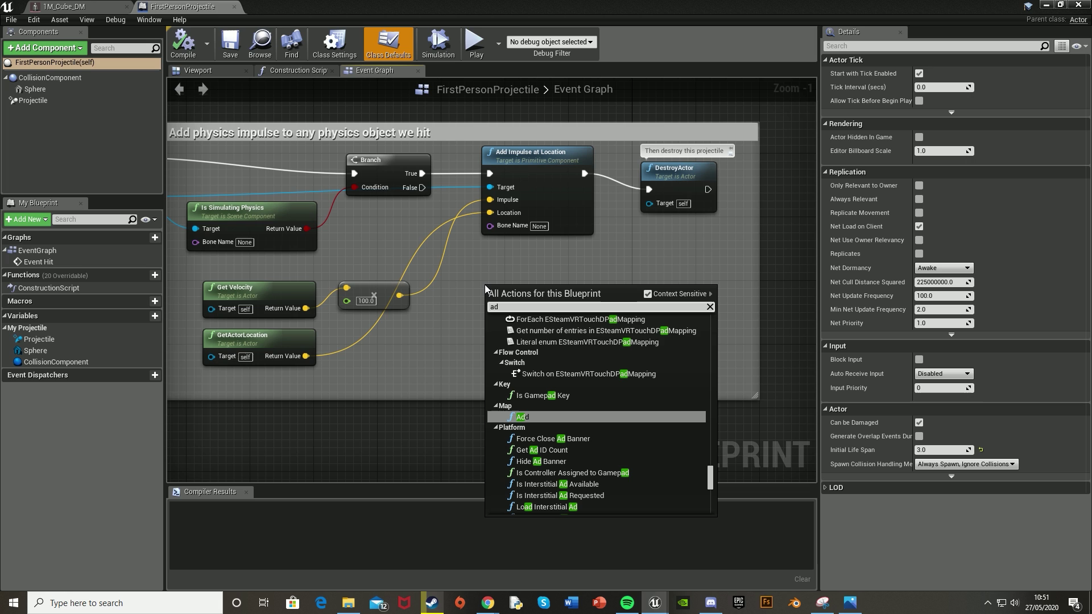
{"action": "type", "text": "d force"}
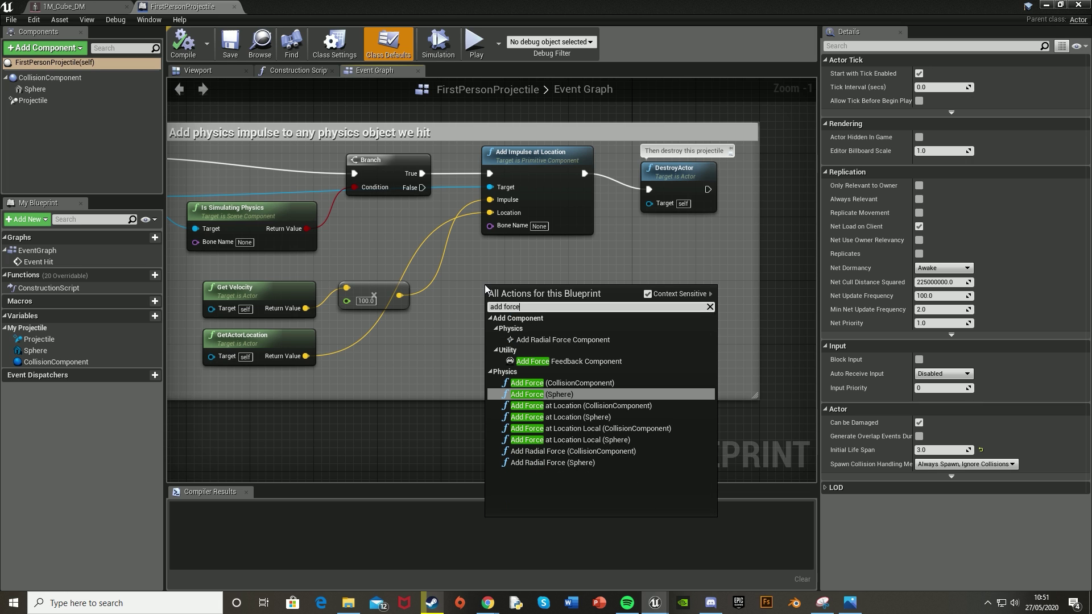
{"action": "type", "text": " at loca"}
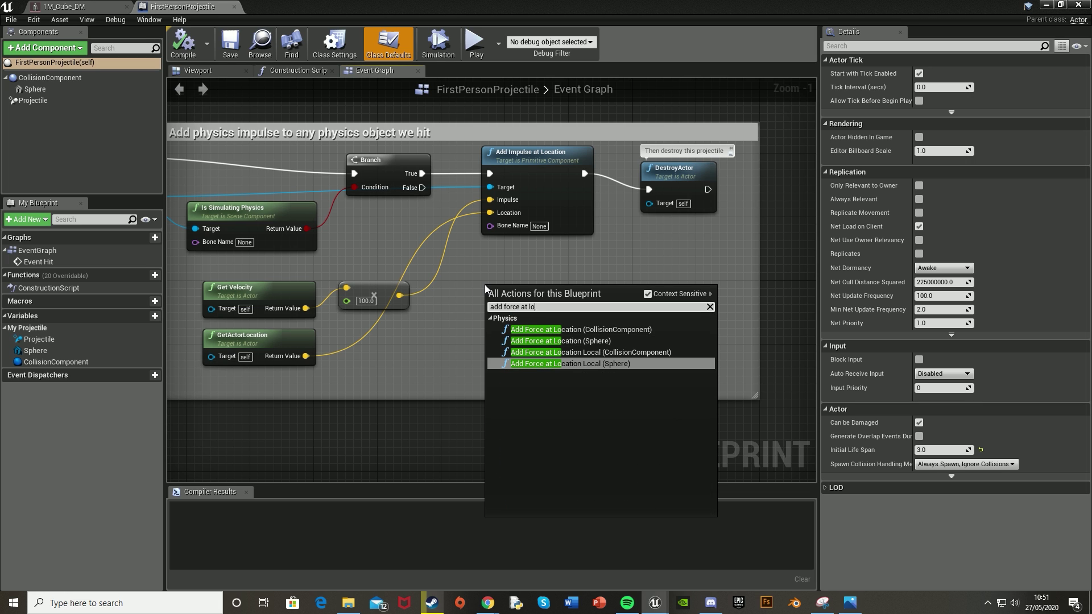
{"action": "key", "text": "Up"}
{"action": "key", "text": "Up"}
{"action": "key", "text": "Up"}
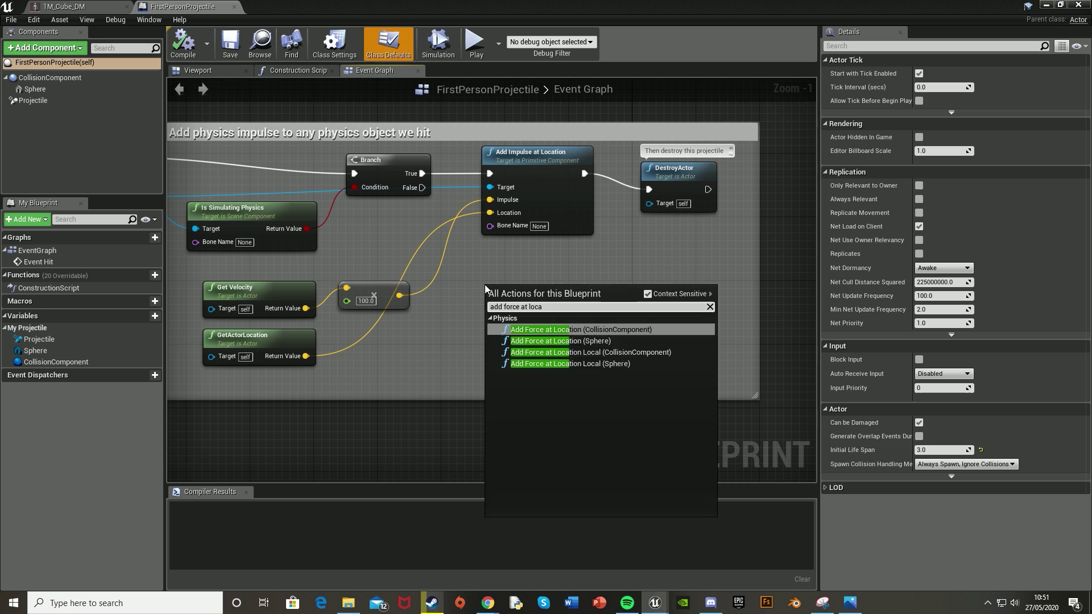
{"action": "key", "text": "Return"}
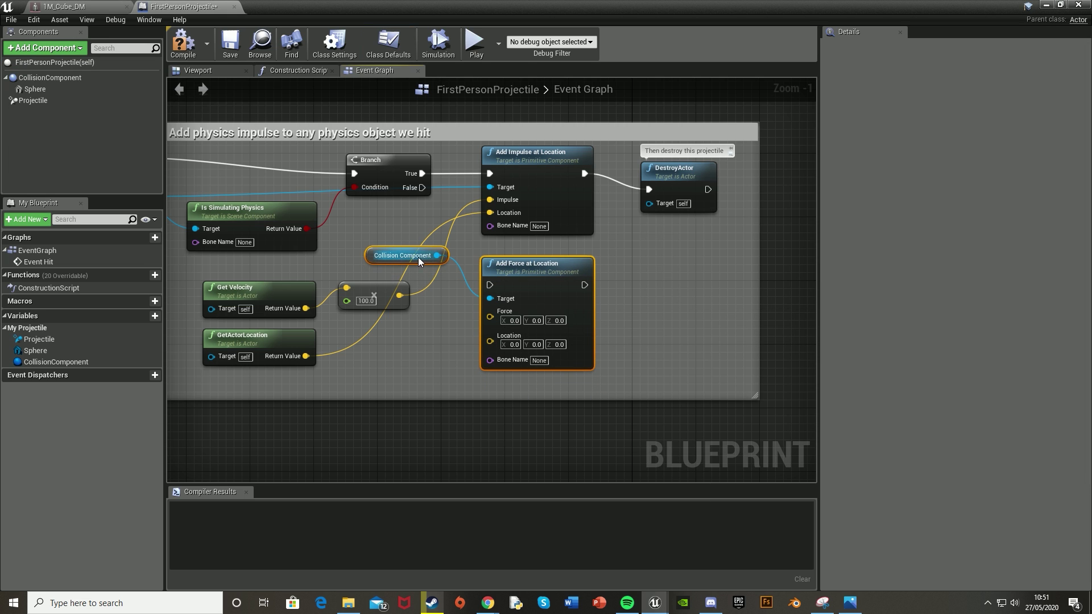
{"action": "left_click", "coordinate": [380, 256]}
{"action": "key", "text": "Delete"}
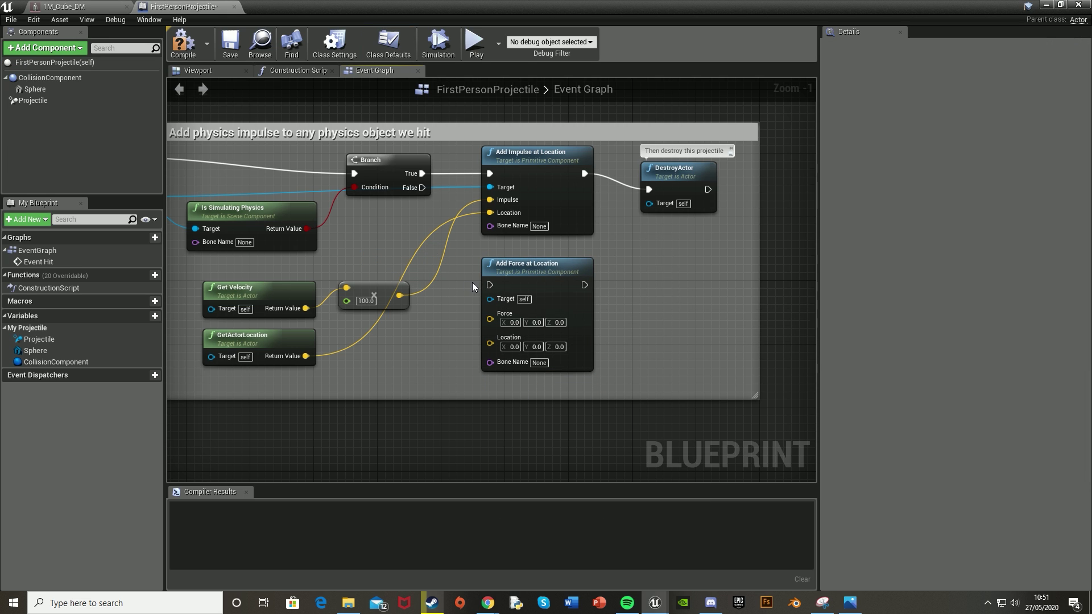
Wire Add Force at Location between Branch True and DestroyActor, feeding Force from the multiplied velocity and Location from GetActorLocation.
{"action": "left_click_drag", "start_coordinate": [489, 285], "coordinate": [422, 173]}
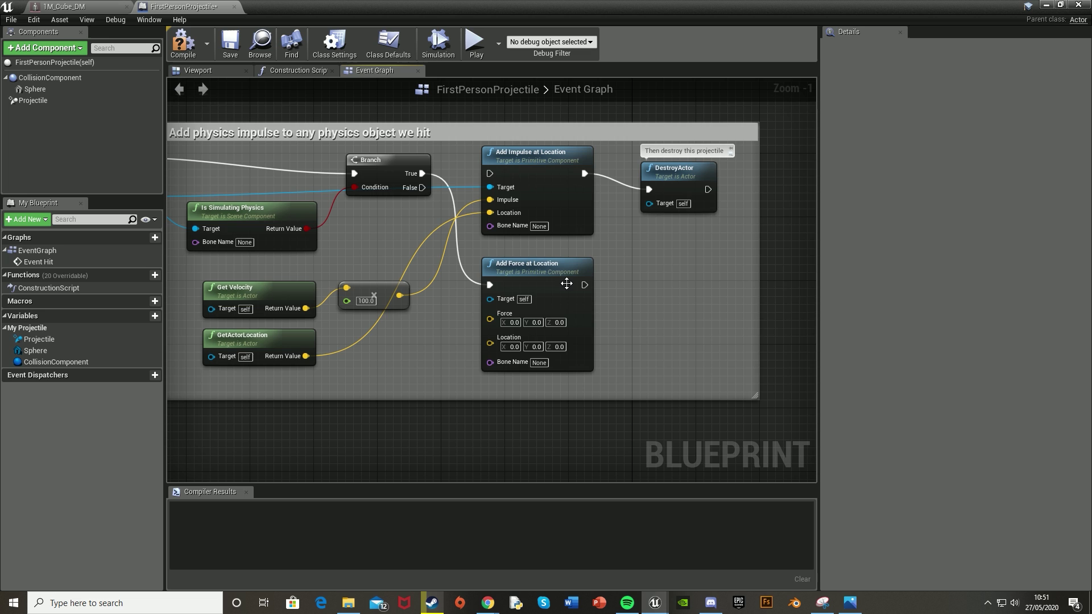
{"action": "left_click_drag", "start_coordinate": [585, 285], "coordinate": [649, 190]}
{"action": "left_click_drag", "start_coordinate": [406, 295], "coordinate": [491, 314]}
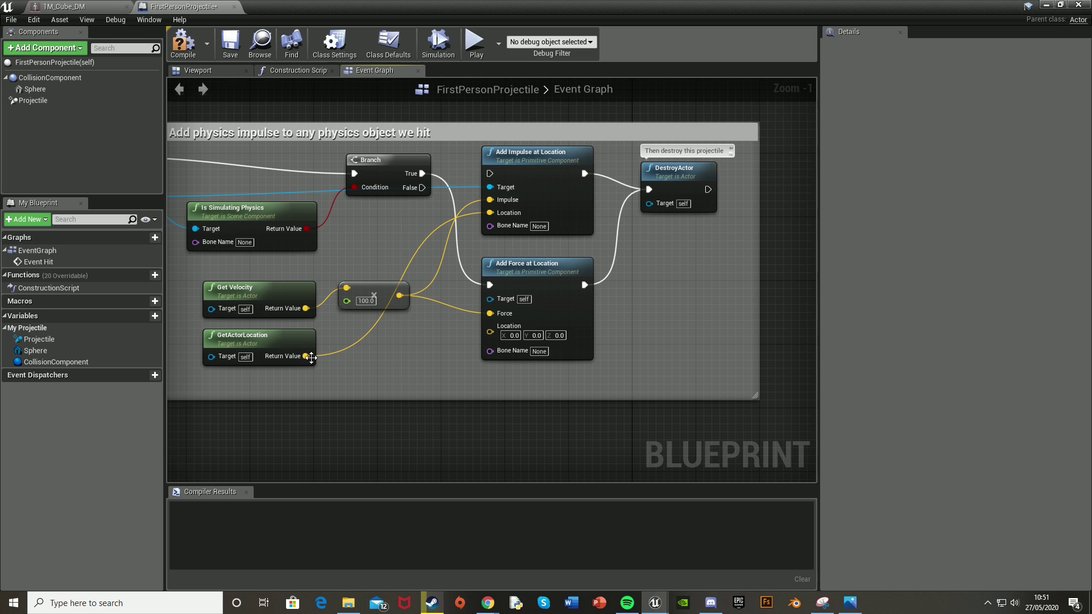
{"action": "left_click_drag", "start_coordinate": [306, 357], "coordinate": [322, 356]}
{"action": "left_click_drag", "start_coordinate": [475, 351], "coordinate": [490, 332]}
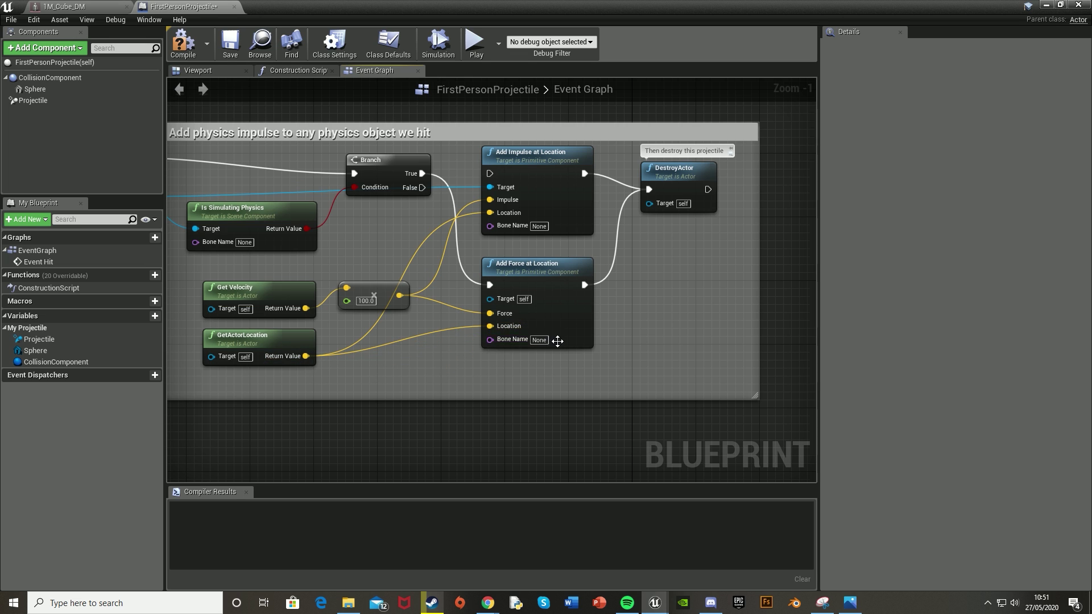
Connect Event Hit's Other Comp to the Target of Add Force at Location and compile the projectile blueprint.
{"action": "left_click", "coordinate": [184, 57]}
{"action": "right_click_drag", "start_coordinate": [499, 301], "coordinate": [606, 343]}
{"action": "left_click_drag", "start_coordinate": [598, 342], "coordinate": [441, 295]}
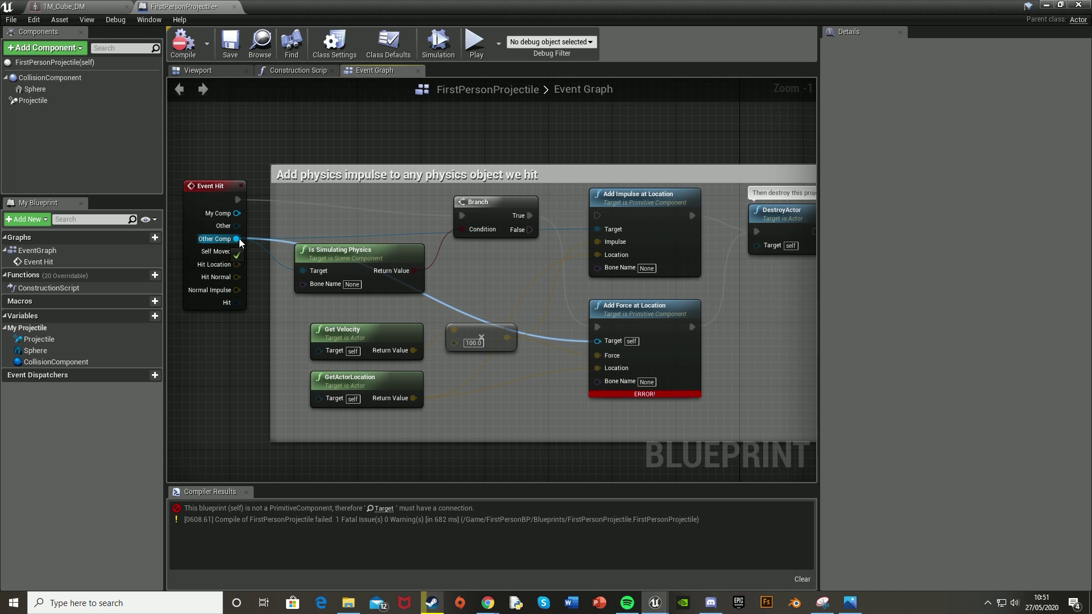
{"action": "left_click_drag", "start_coordinate": [240, 243], "coordinate": [237, 240]}
{"action": "right_click_drag", "start_coordinate": [588, 359], "coordinate": [508, 332]}
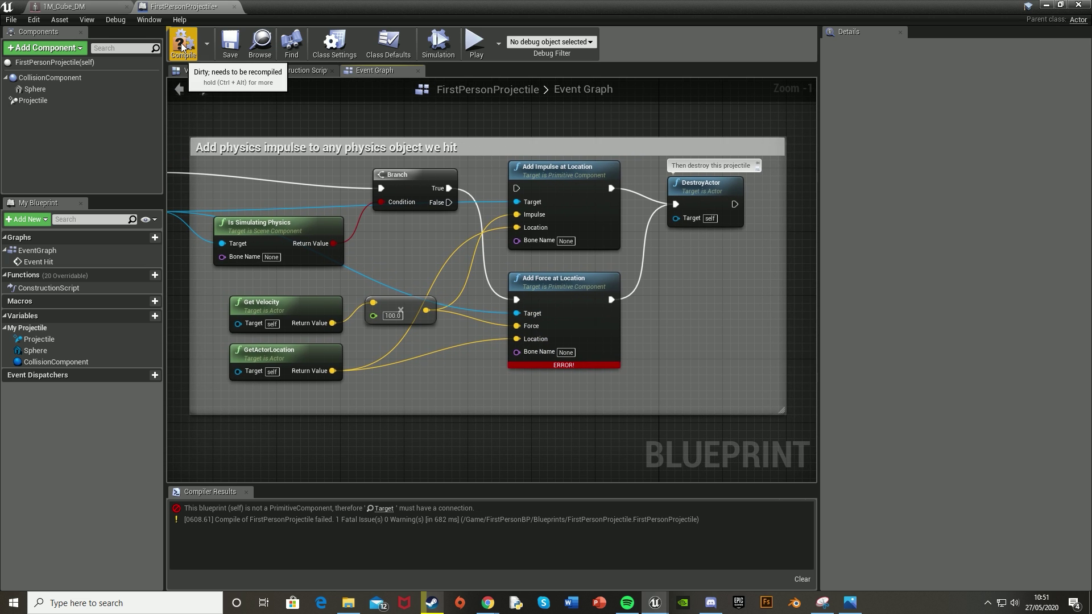
{"action": "left_click", "coordinate": [183, 46]}
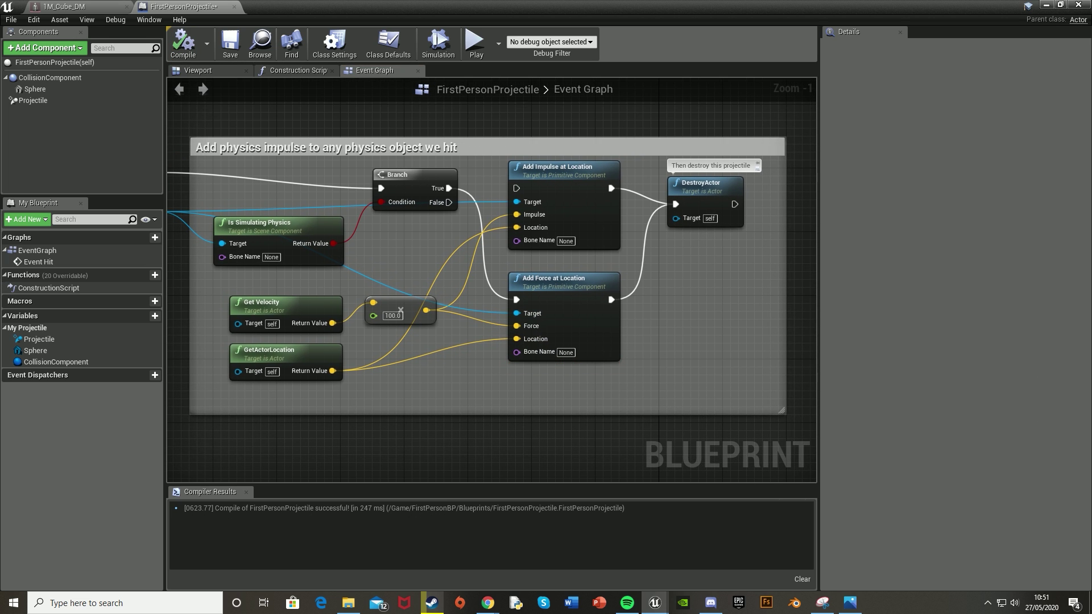
Return to the level, play it, shoot the destructible cube to test how it breaks, and stop the session.
{"action": "left_click", "coordinate": [1045, 5]}
{"action": "left_click", "coordinate": [555, 151]}
{"action": "key", "text": "w"}
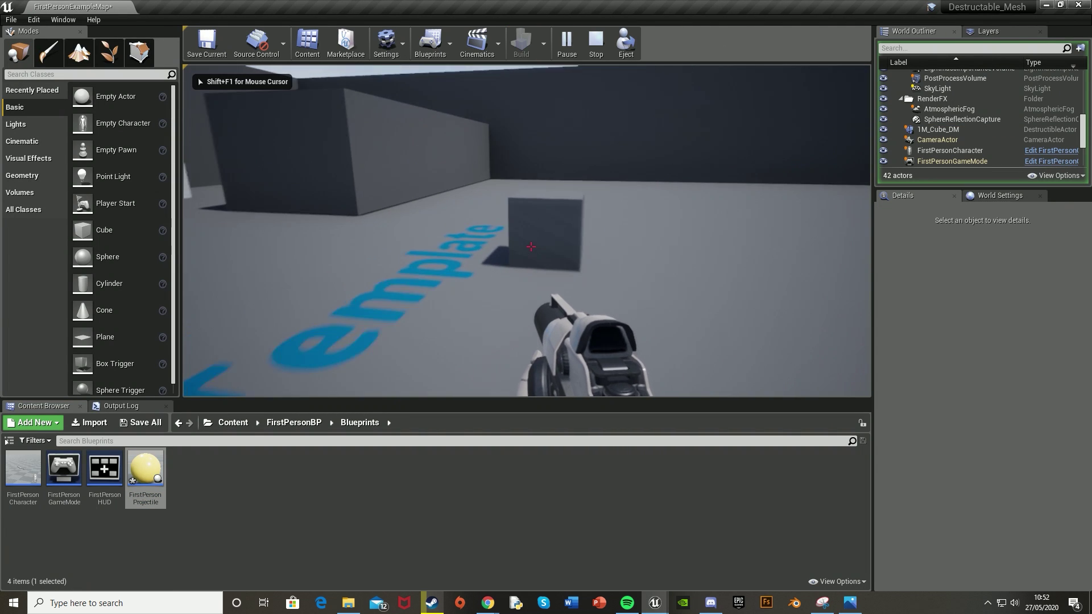
{"action": "left_click", "coordinate": [531, 247]}
{"action": "key", "text": "s"}
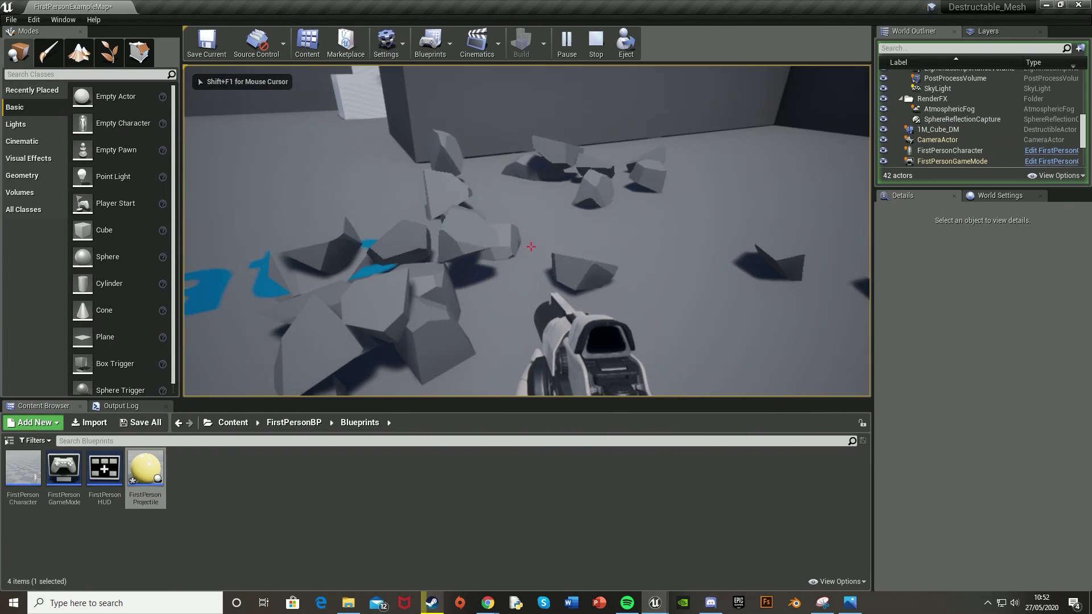
{"action": "key", "text": "Escape"}
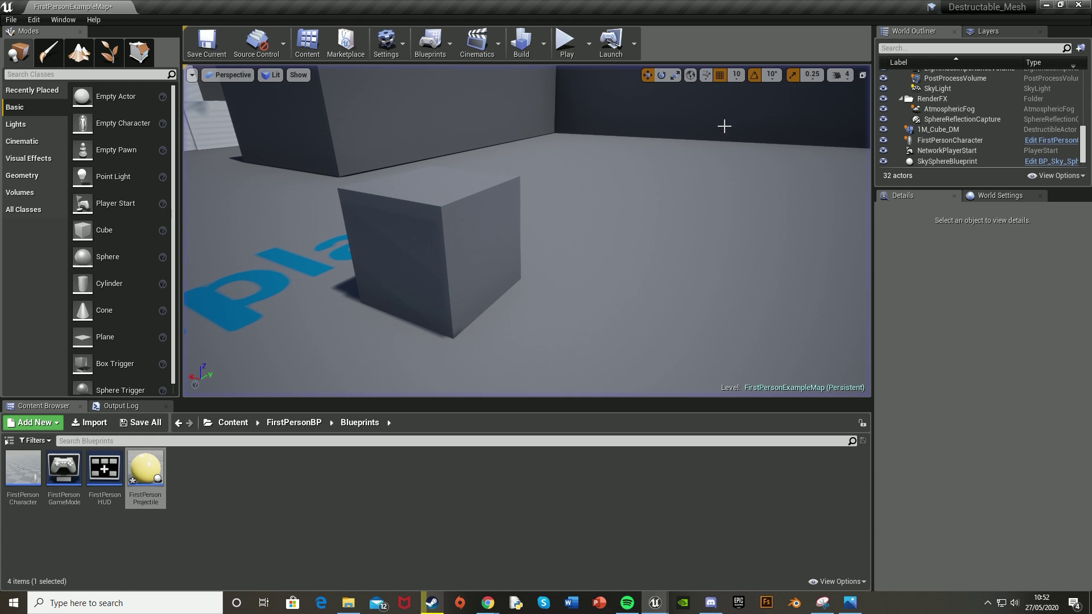
Play the level, shoot the destructible cube from several sides to examine how it fractures, and stop the session.
{"action": "left_click", "coordinate": [566, 41]}
{"action": "left_click", "coordinate": [530, 247]}
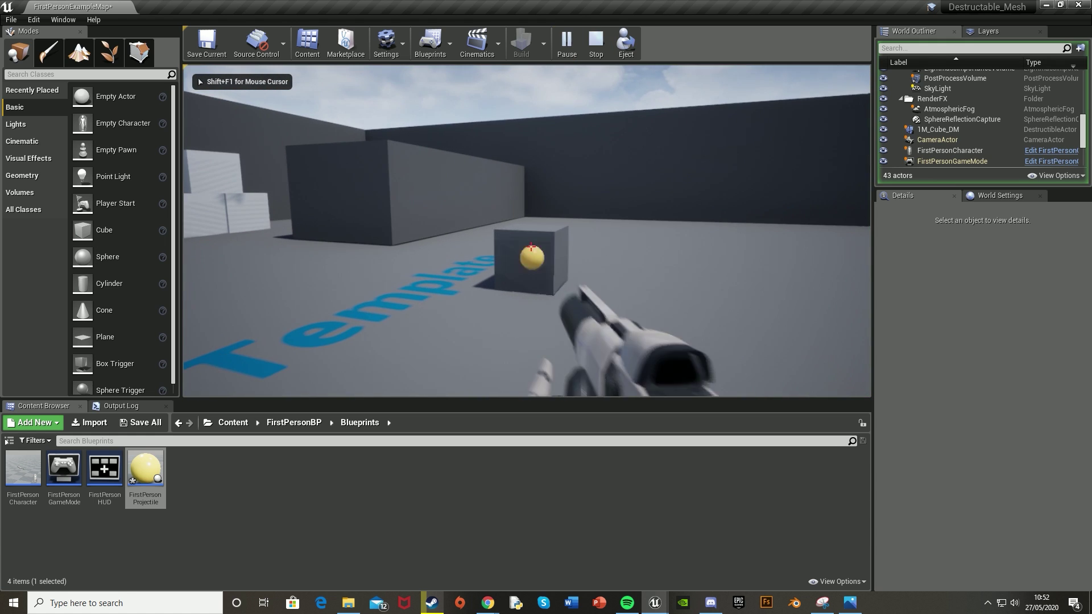
{"action": "key", "text": "w"}
{"action": "left_click", "coordinate": [531, 246]}
{"action": "key", "text": "a"}
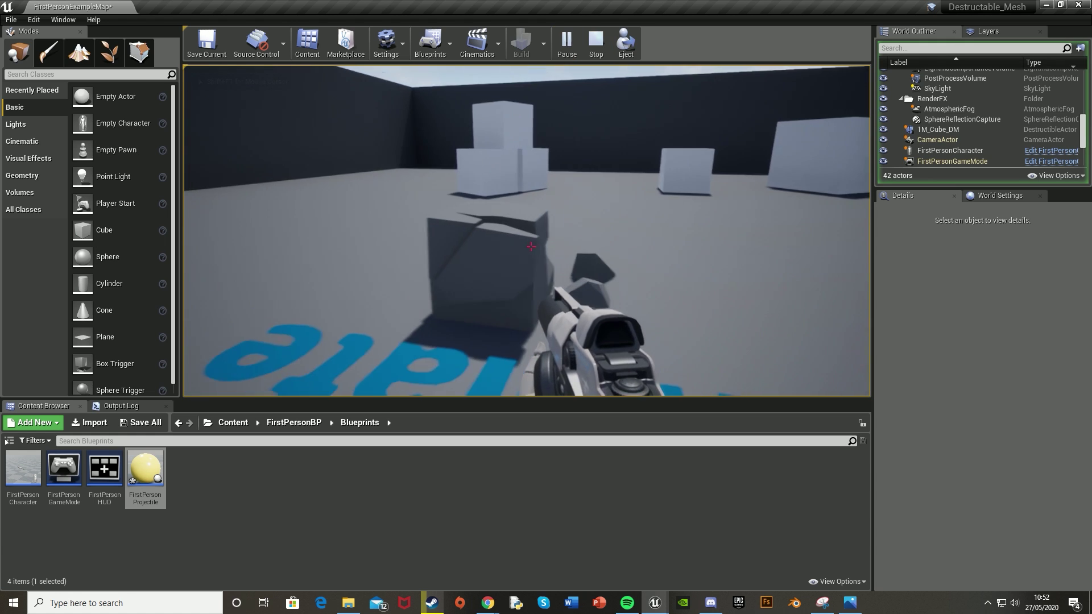
{"action": "key", "text": "s"}
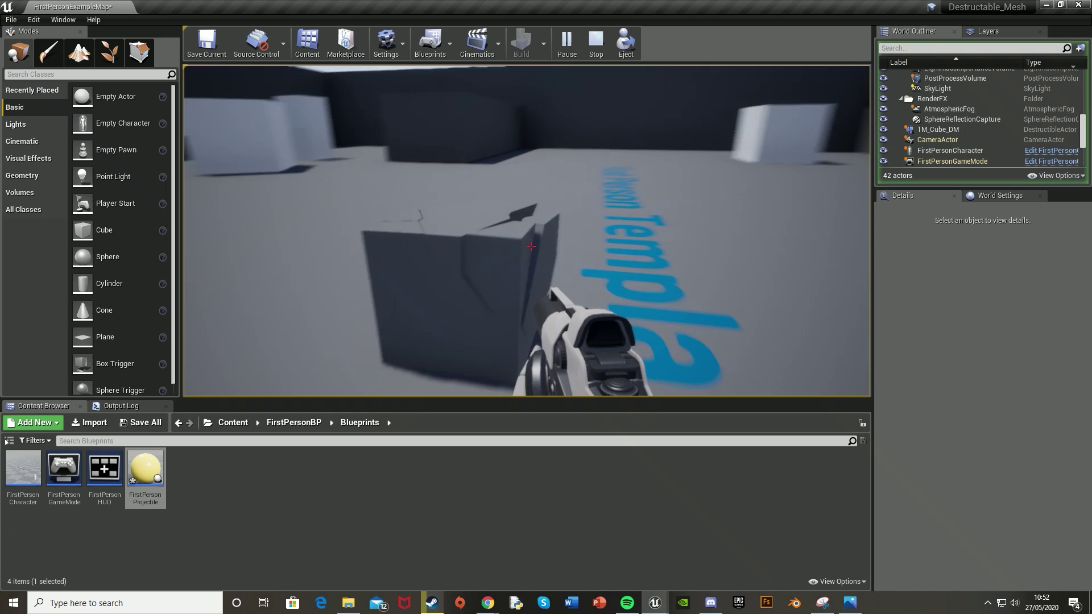
{"action": "left_click", "coordinate": [531, 247]}
{"action": "key", "text": "w"}
{"action": "key", "text": "w"}
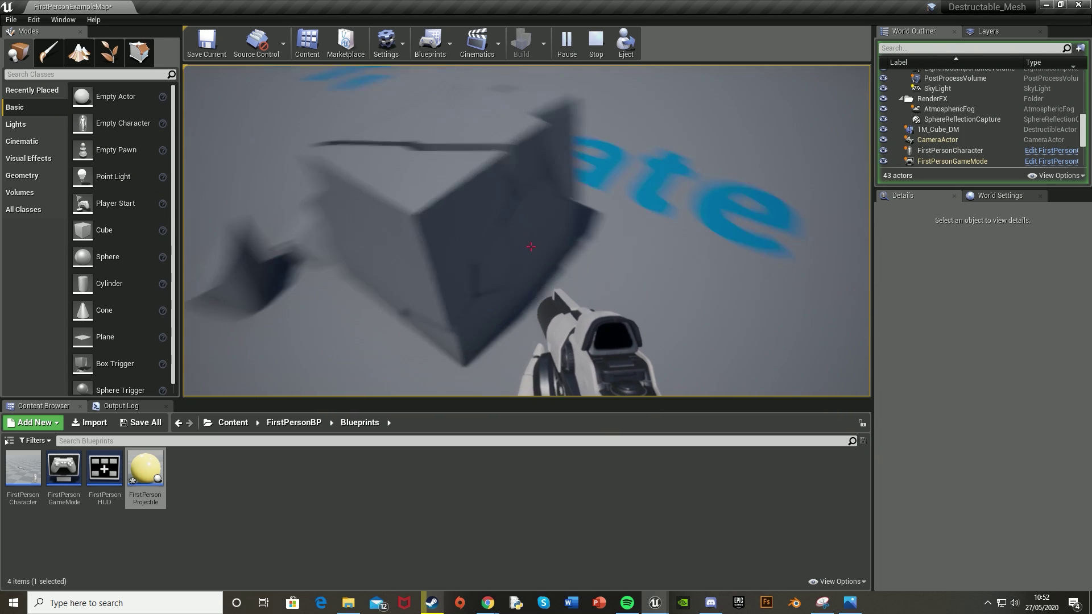
{"action": "left_click", "coordinate": [531, 247]}
{"action": "key", "text": "s"}
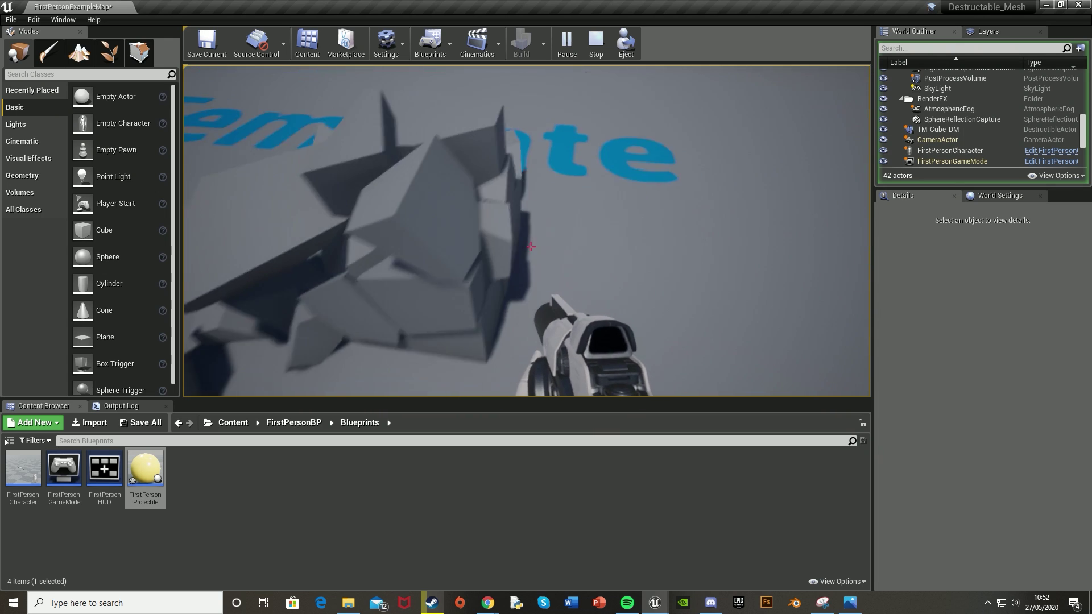
{"action": "key", "text": "Escape"}
Select the destructible cube in the level, locate its 1M_Cube_DM mesh in the project content, and open it for editing.
{"action": "right_click_drag", "start_coordinate": [640, 256], "coordinate": [551, 254]}
{"action": "left_click", "coordinate": [564, 240]}
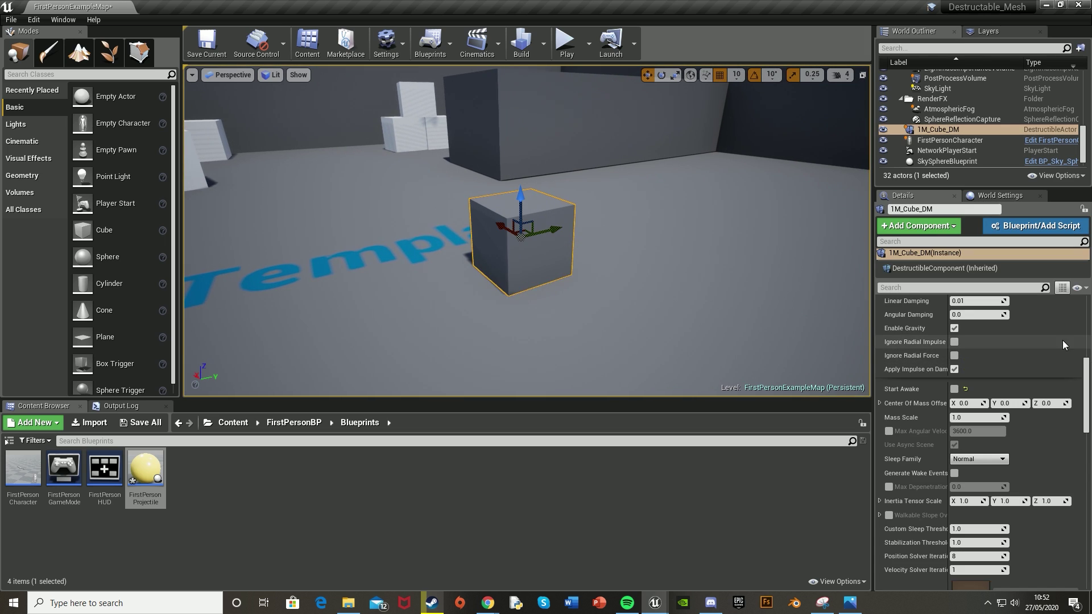
{"action": "scroll", "coordinate": [961, 353], "scroll_direction": "down", "scroll_amount": 1}
{"action": "scroll", "coordinate": [963, 357], "scroll_direction": "up", "scroll_amount": 5}
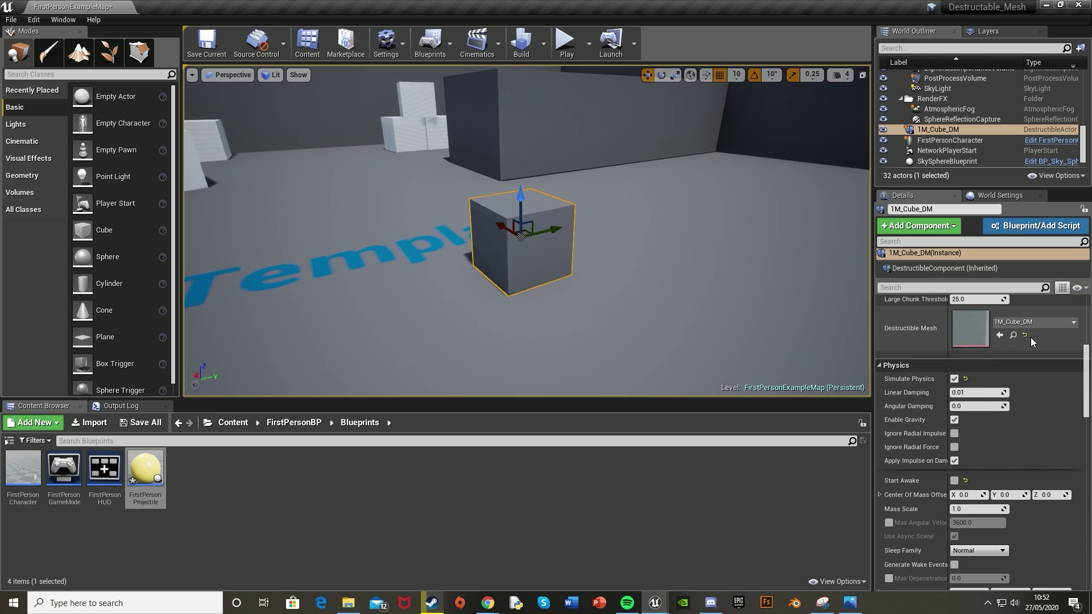
{"action": "left_click", "coordinate": [1013, 335]}
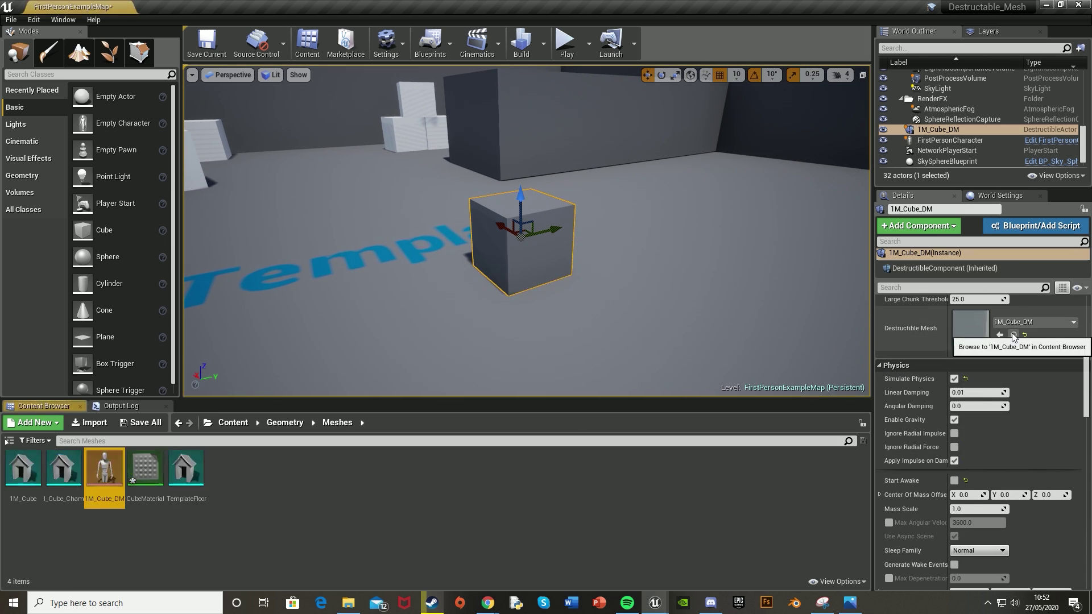
{"action": "double_click", "coordinate": [116, 466]}
{"action": "scroll", "coordinate": [810, 239], "scroll_direction": "up", "scroll_amount": 10}
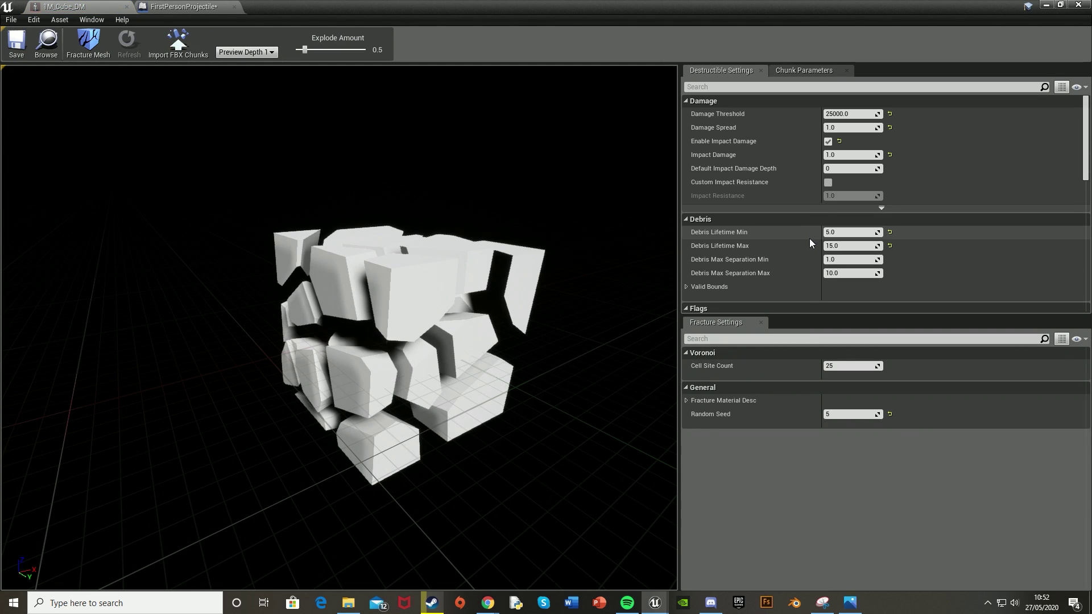
Set the destructible mesh's Damage Threshold to 10000, save the asset, and return to the level.
{"action": "left_click", "coordinate": [854, 112]}
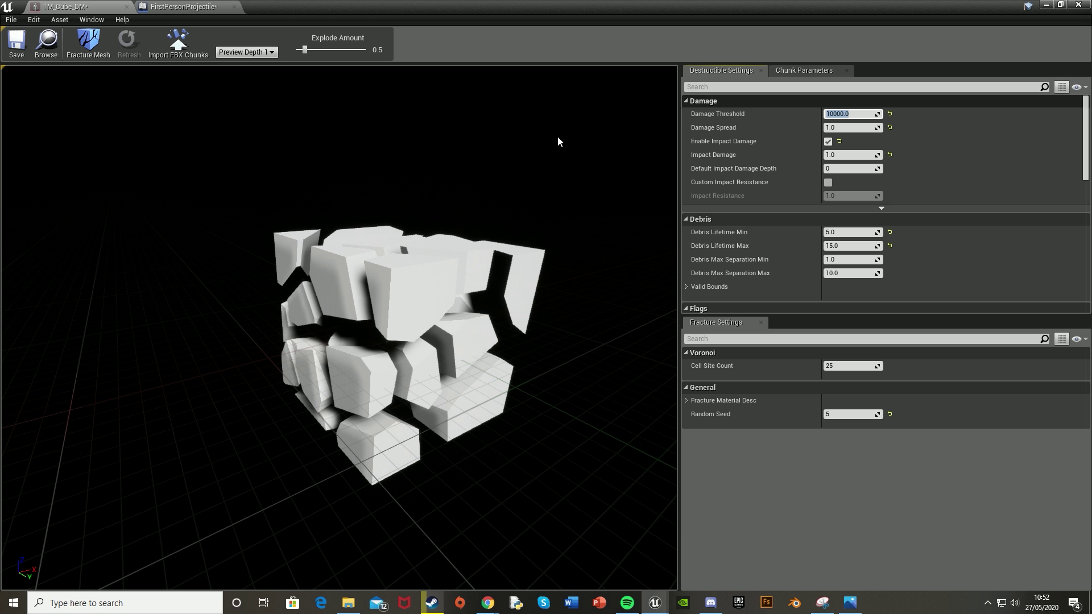
{"action": "left_click", "coordinate": [16, 44]}
{"action": "left_click", "coordinate": [1045, 4]}
Play-test the level with the 10000 damage threshold, shooting the cube to check how it cracks, and end play.
{"action": "left_click", "coordinate": [569, 41]}
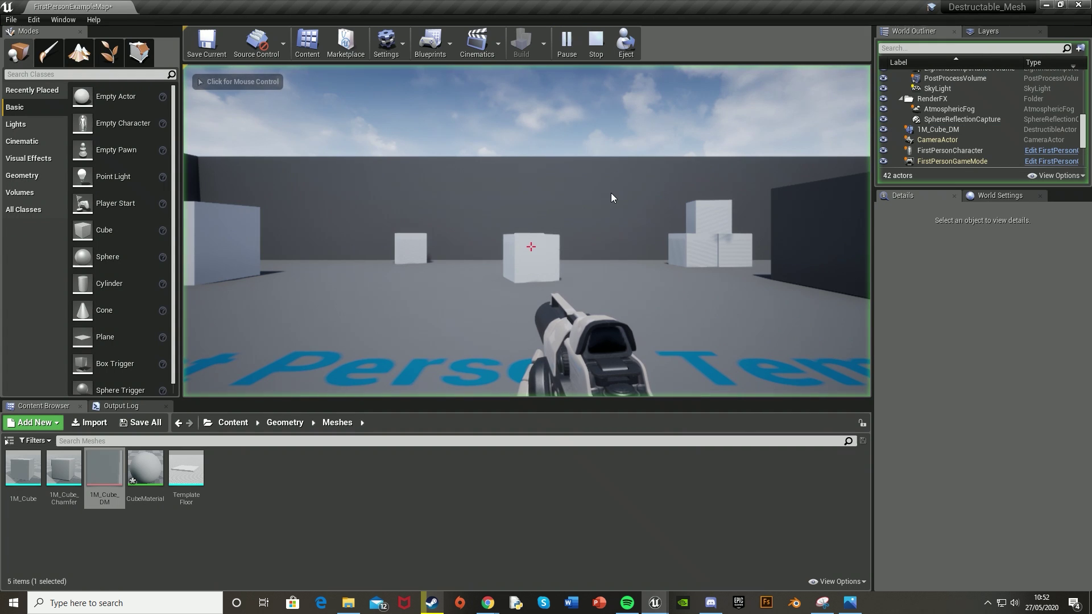
{"action": "left_click", "coordinate": [530, 246]}
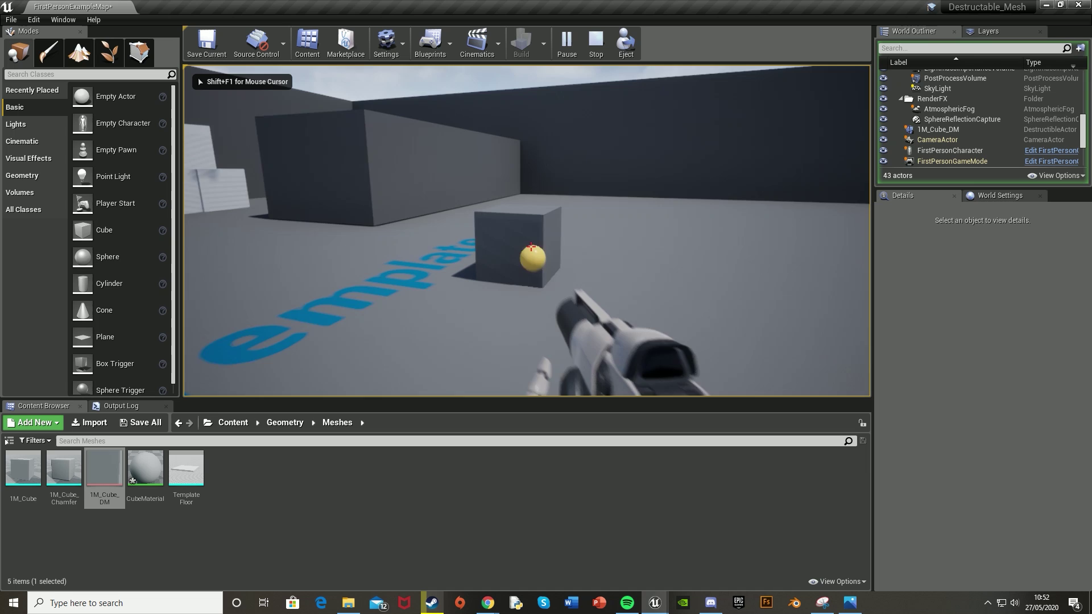
{"action": "key", "text": "w"}
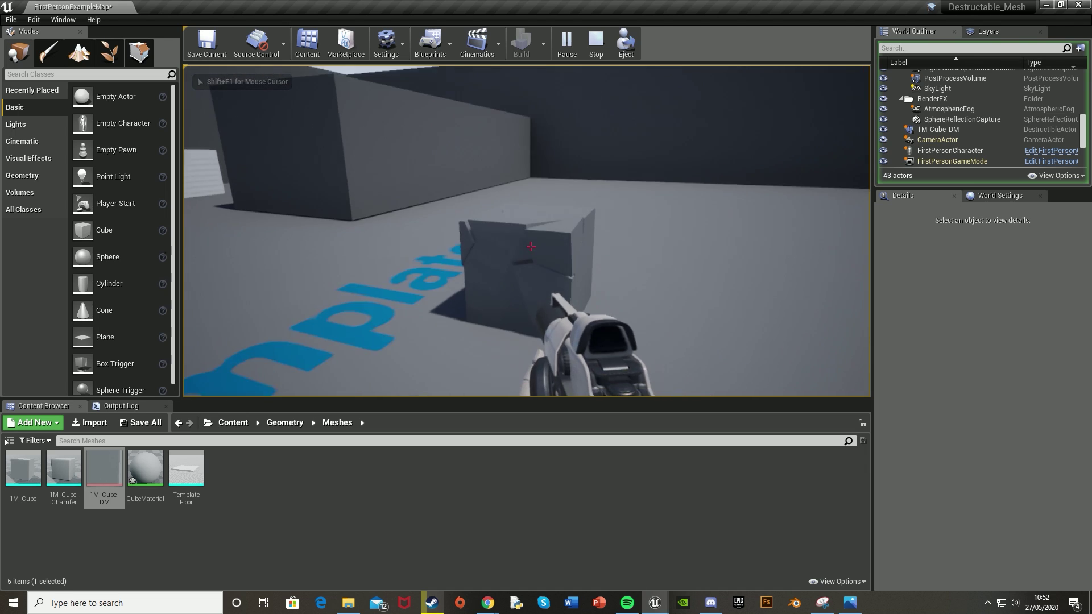
{"action": "key", "text": "Escape"}
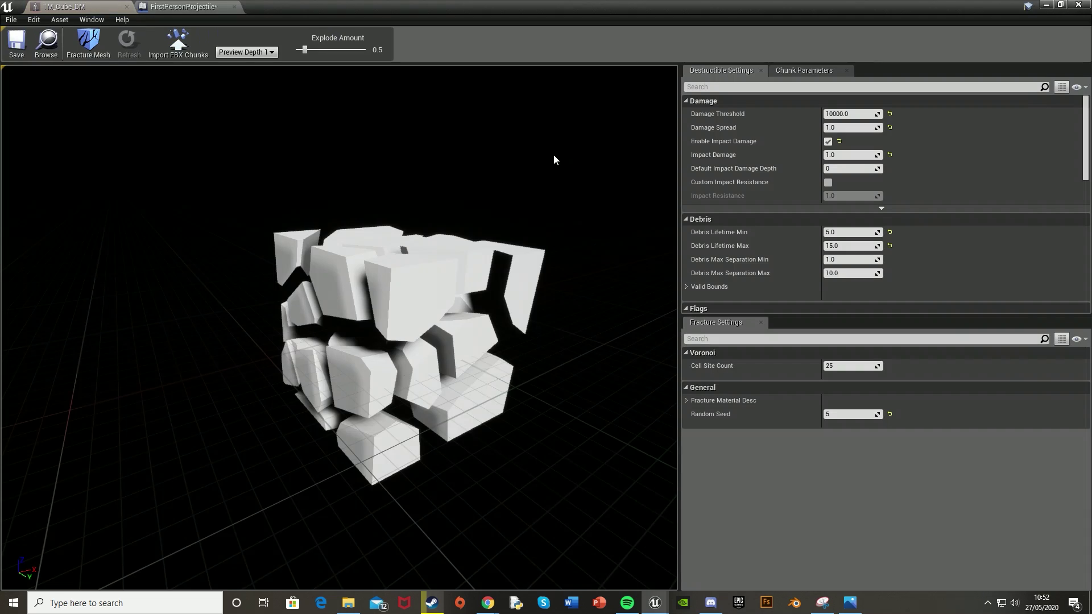
Raise the fracture preview's Explode Amount to 1.8, set Damage Threshold to 5000, and return to the level.
{"action": "left_click_drag", "start_coordinate": [315, 50], "coordinate": [322, 50]}
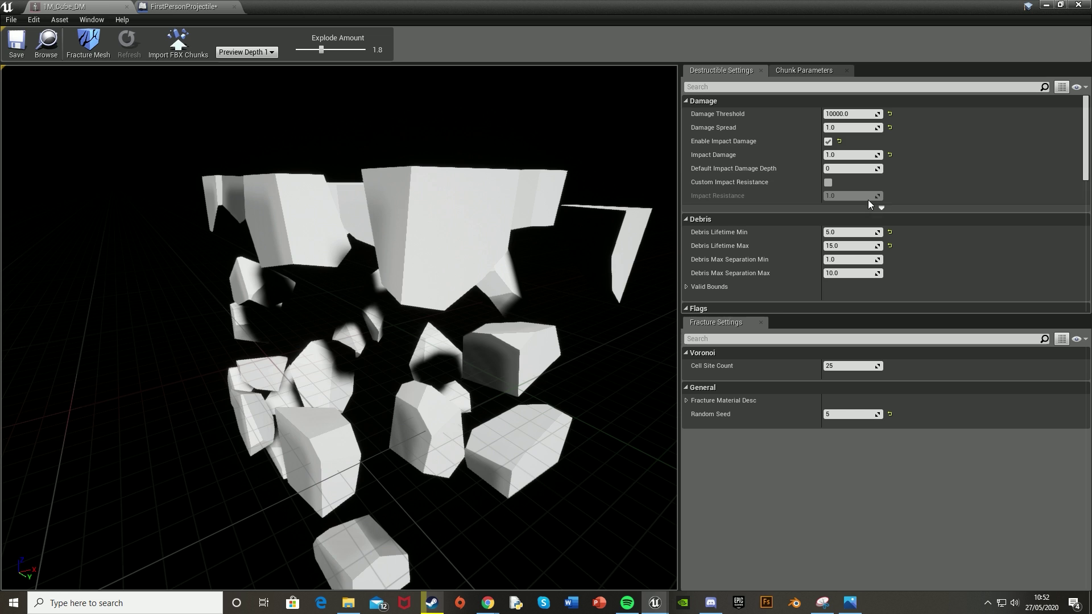
{"action": "left_click", "coordinate": [836, 115]}
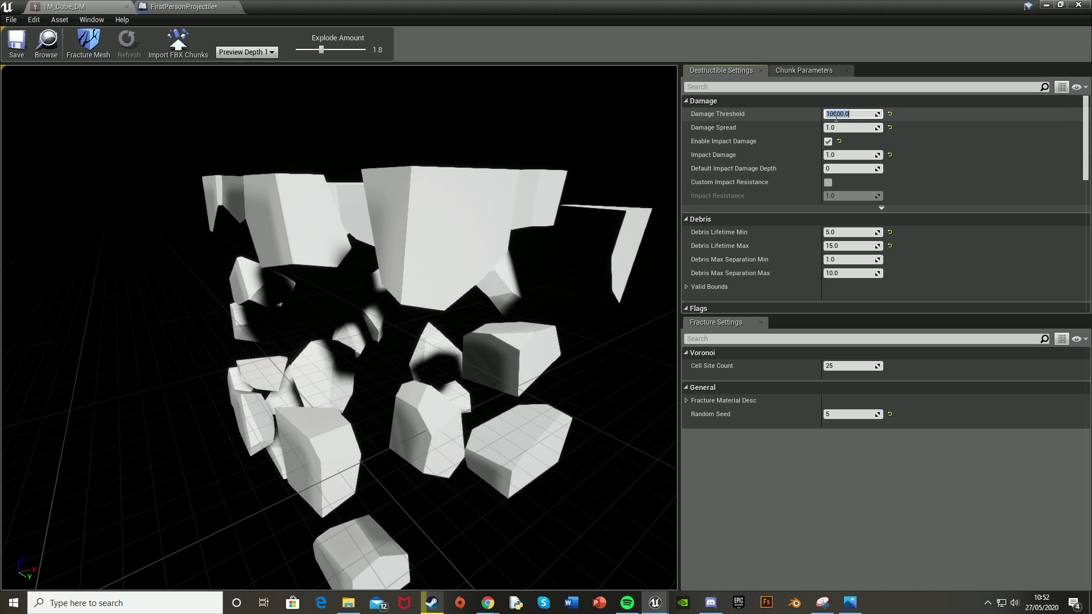
{"action": "type", "text": "5000"}
{"action": "key", "text": "Return"}
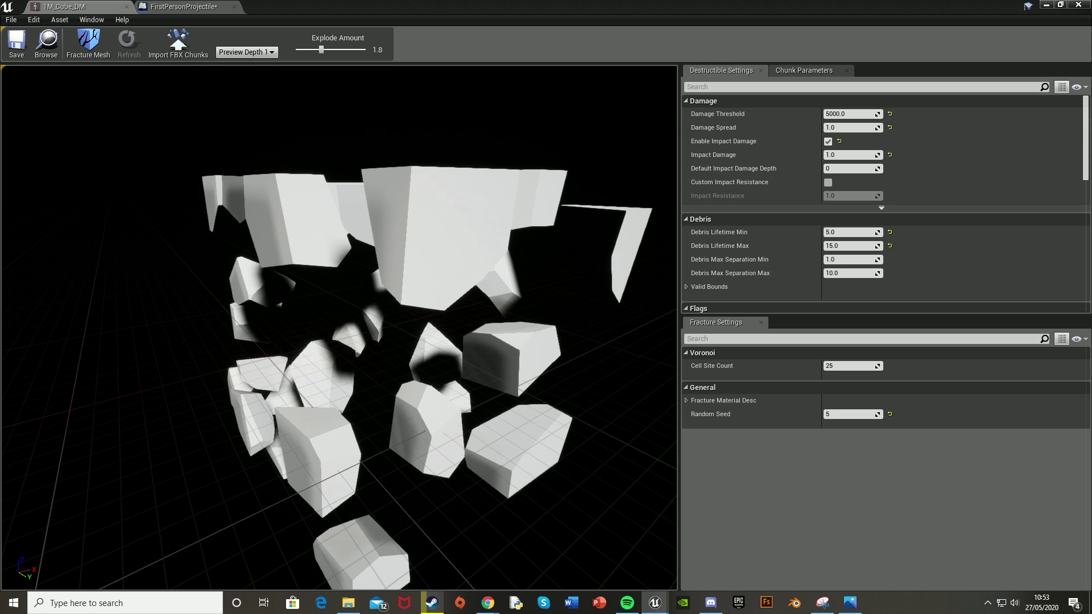
{"action": "left_click", "coordinate": [1054, 4]}
Play the level, shoot the cube to test the 5000 damage threshold up close, and stop the session.
{"action": "left_click", "coordinate": [566, 42]}
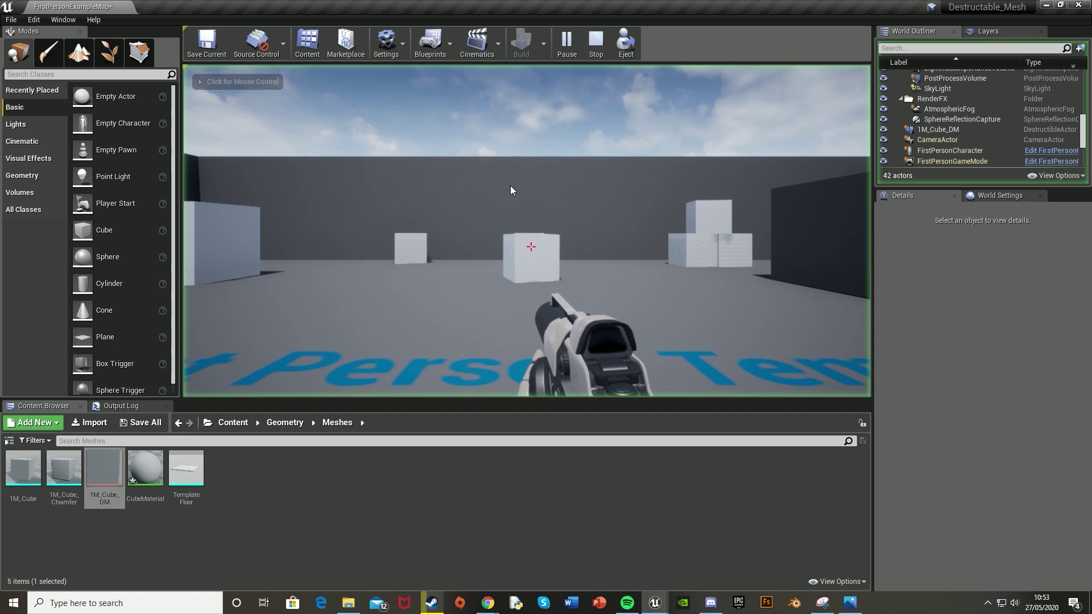
{"action": "key", "text": "w"}
{"action": "left_click", "coordinate": [531, 247]}
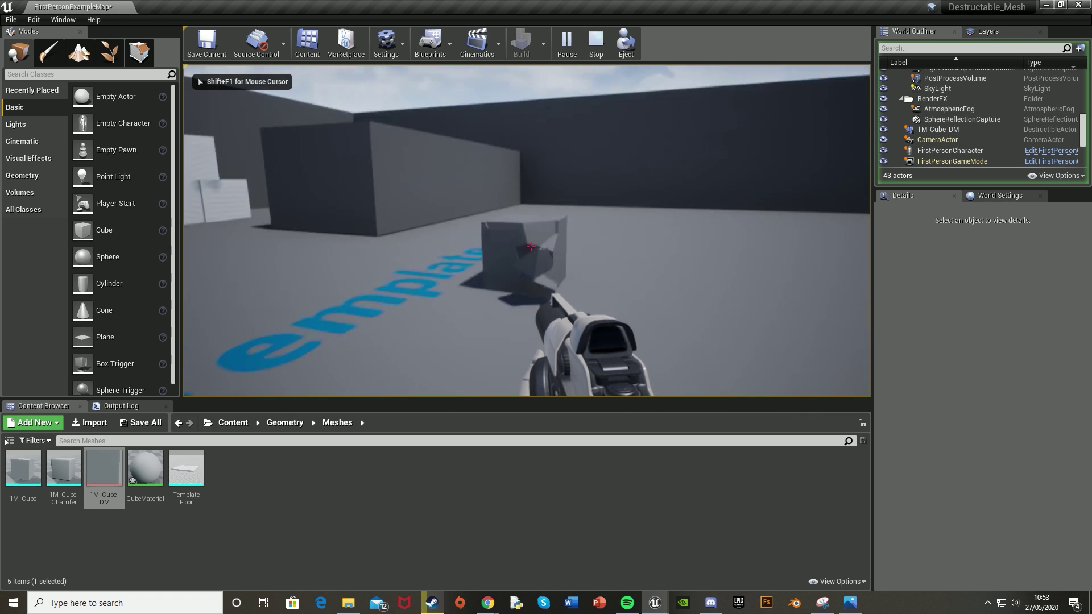
{"action": "key", "text": "w"}
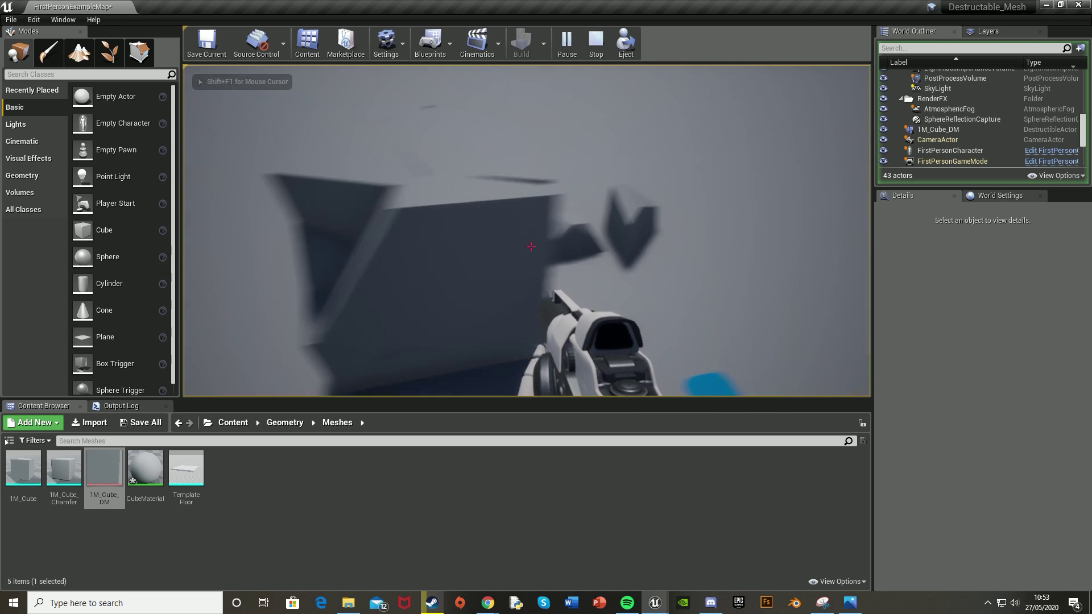
{"action": "key", "text": "Escape"}
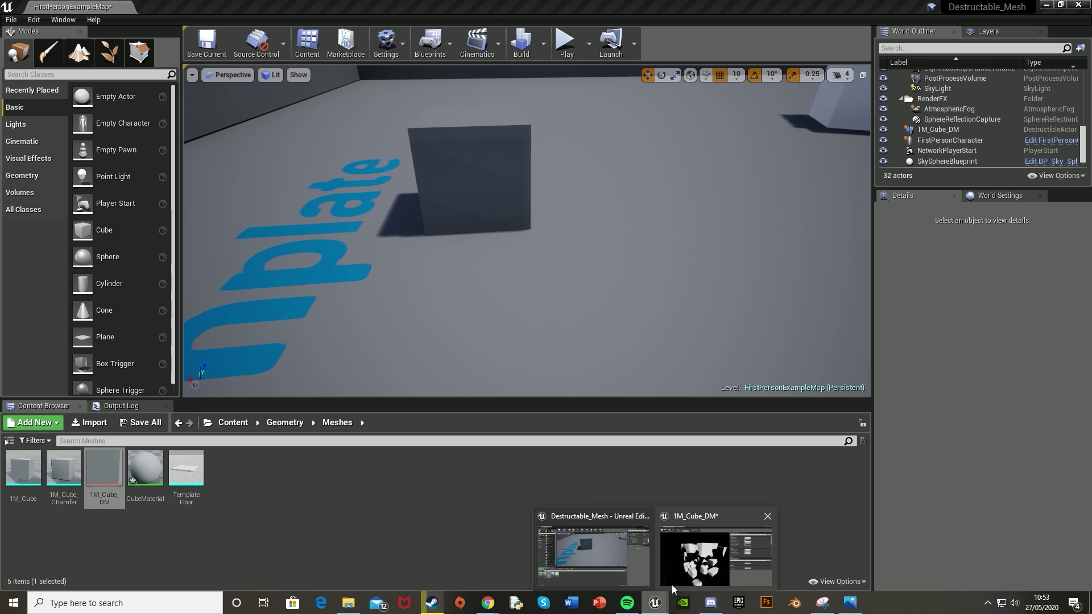
In the 1M_Cube_DM editor, set Explode Amount to 5.0, Damage Threshold to 1000 and Damage Spread to 0.3, and save the mesh.
{"action": "key", "text": "alt+Tab"}
{"action": "left_click_drag", "start_coordinate": [322, 50], "coordinate": [444, 50]}
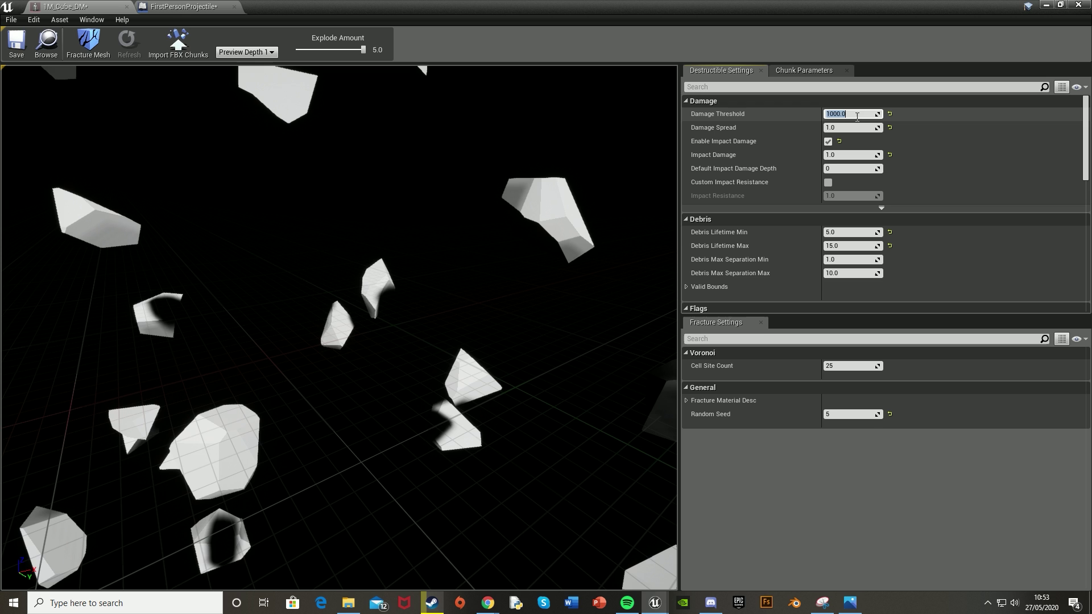
{"action": "left_click", "coordinate": [851, 129]}
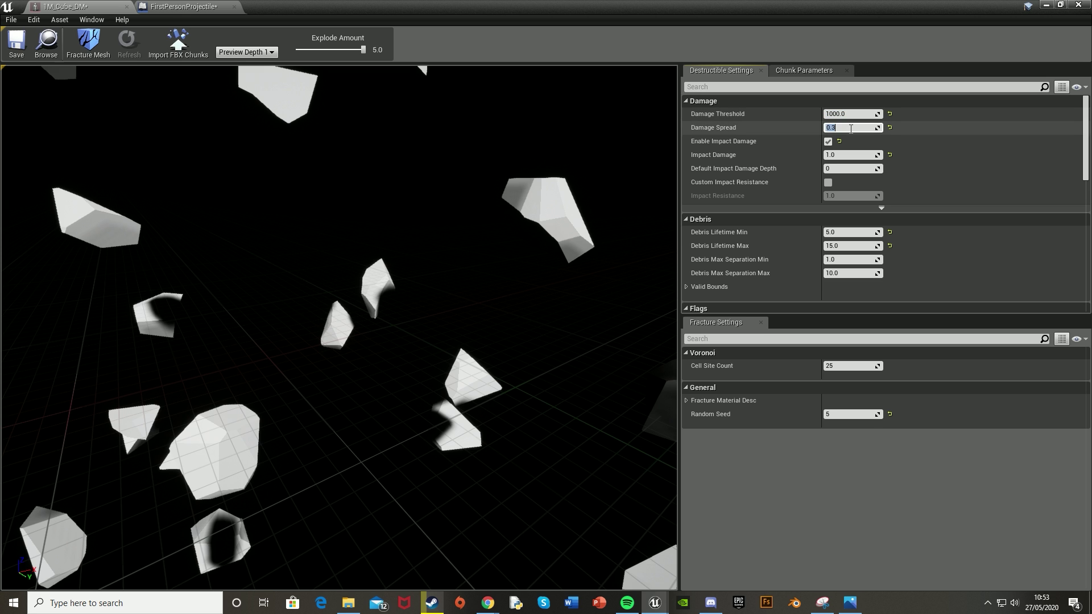
{"action": "key", "text": "ctrl+s"}
{"action": "left_click", "coordinate": [1059, 5]}
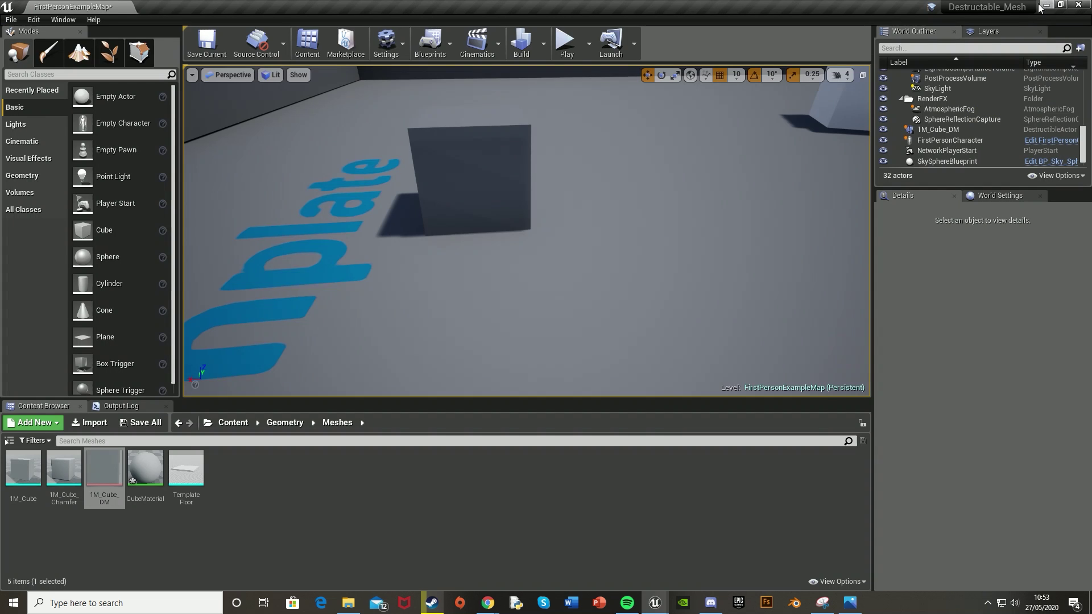
Play-test shooting the cube with the 1000 threshold and 0.3 spread, inspect the broken chunks, and stop playing.
{"action": "left_click", "coordinate": [572, 53]}
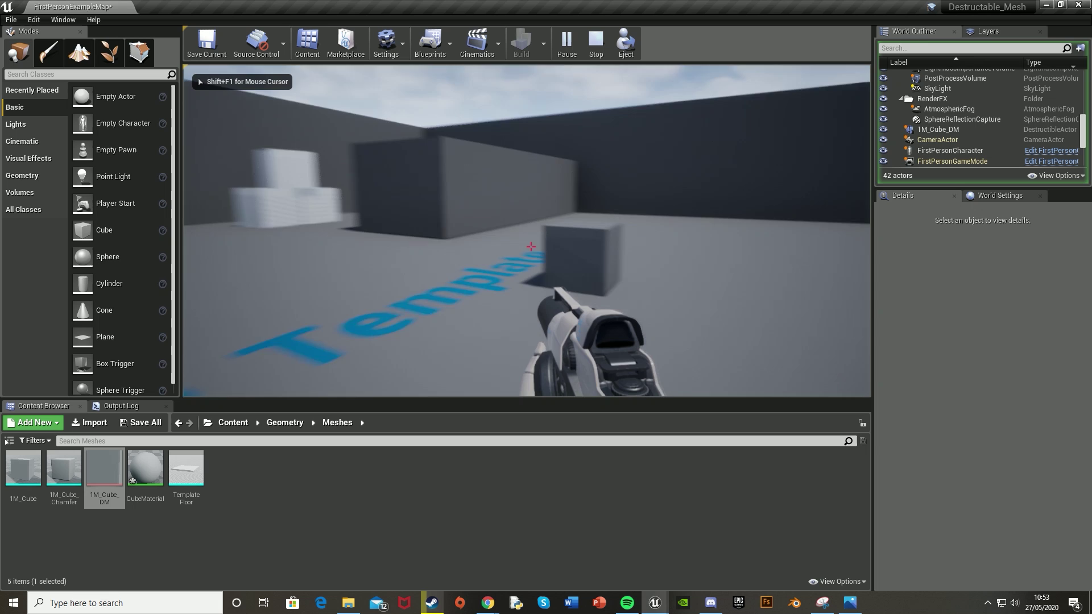
{"action": "left_click", "coordinate": [531, 247]}
{"action": "left_click", "coordinate": [531, 247]}
{"action": "key", "text": "w"}
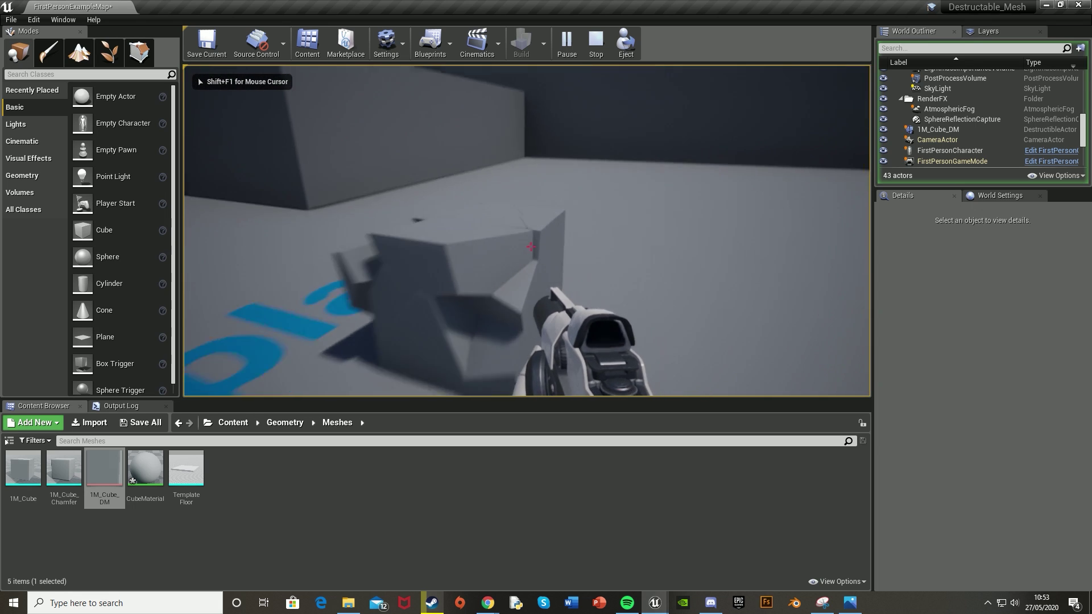
{"action": "key", "text": "s"}
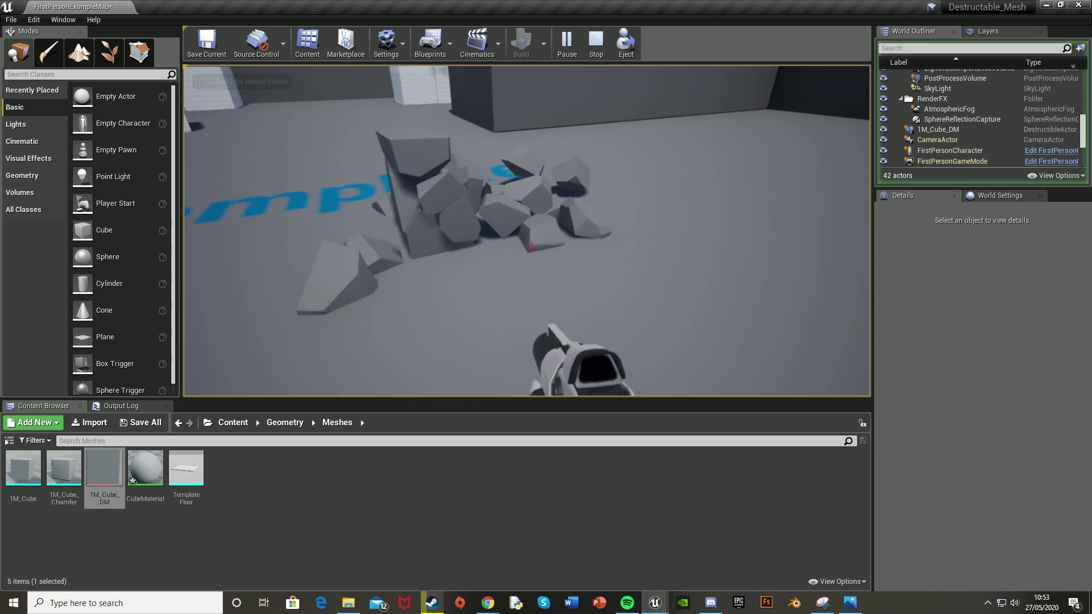
{"action": "key", "text": "Escape"}
Raise the destructible cube high into the air above the floor and enable its Start Awake physics option.
{"action": "right_click_drag", "start_coordinate": [461, 199], "coordinate": [439, 132]}
{"action": "left_click", "coordinate": [489, 342]}
{"action": "key", "text": "s"}
{"action": "mouse_move", "coordinate": [524, 253]}
{"action": "right_mouse_down"}
{"action": "mouse_move", "coordinate": [535, 290]}
{"action": "mouse_move", "coordinate": [506, 253]}
{"action": "right_mouse_up"}
{"action": "left_click_drag", "start_coordinate": [529, 253], "coordinate": [531, 99]}
{"action": "right_click_drag", "start_coordinate": [546, 174], "coordinate": [546, 130]}
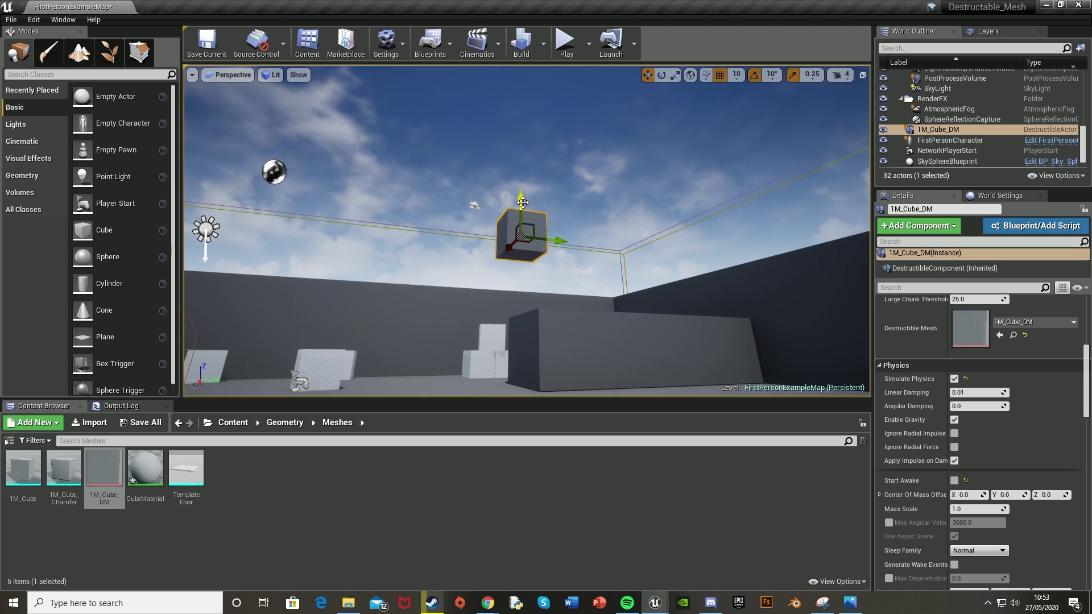
{"action": "left_click_drag", "start_coordinate": [528, 200], "coordinate": [533, 74]}
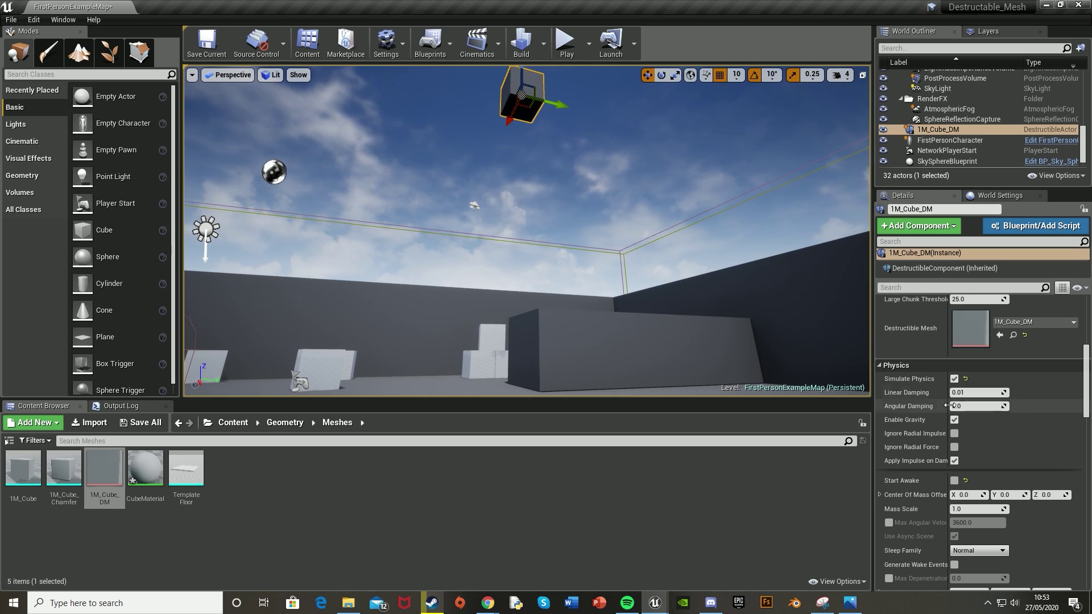
{"action": "scroll", "coordinate": [946, 445], "scroll_direction": "down", "scroll_amount": 1}
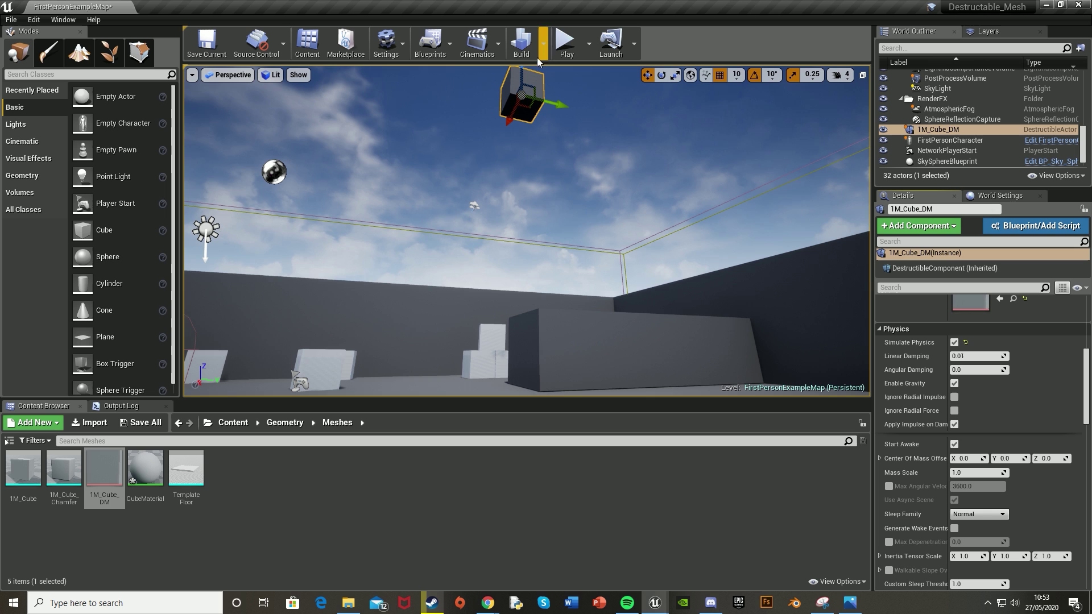
Play the level to let the raised cube drop to the floor, shoot it, look over the fragments, and stop playing.
{"action": "left_click", "coordinate": [565, 41]}
{"action": "left_click", "coordinate": [575, 203]}
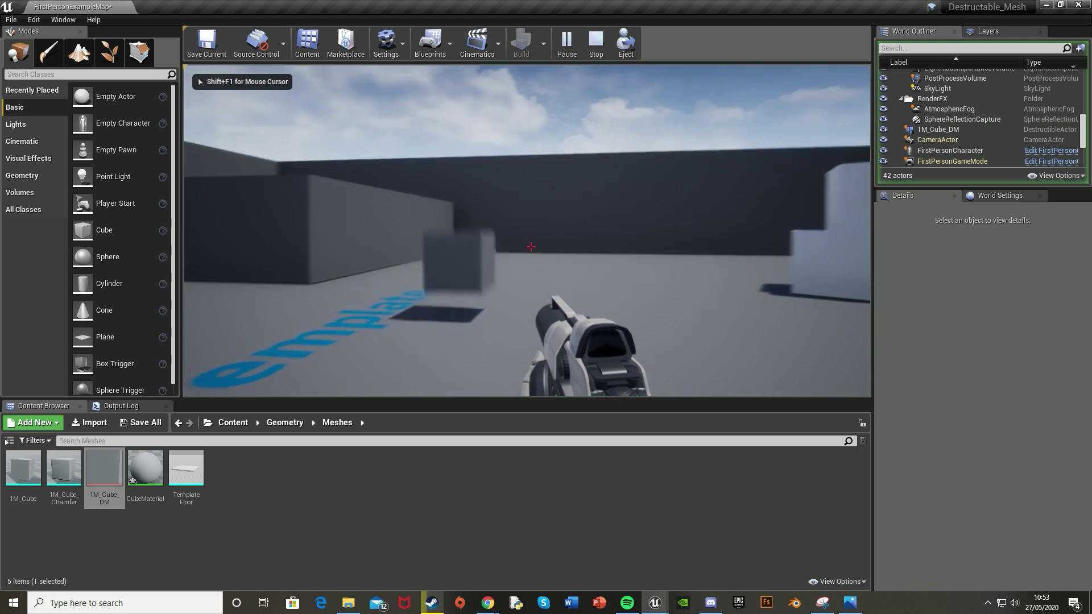
{"action": "left_click", "coordinate": [530, 246]}
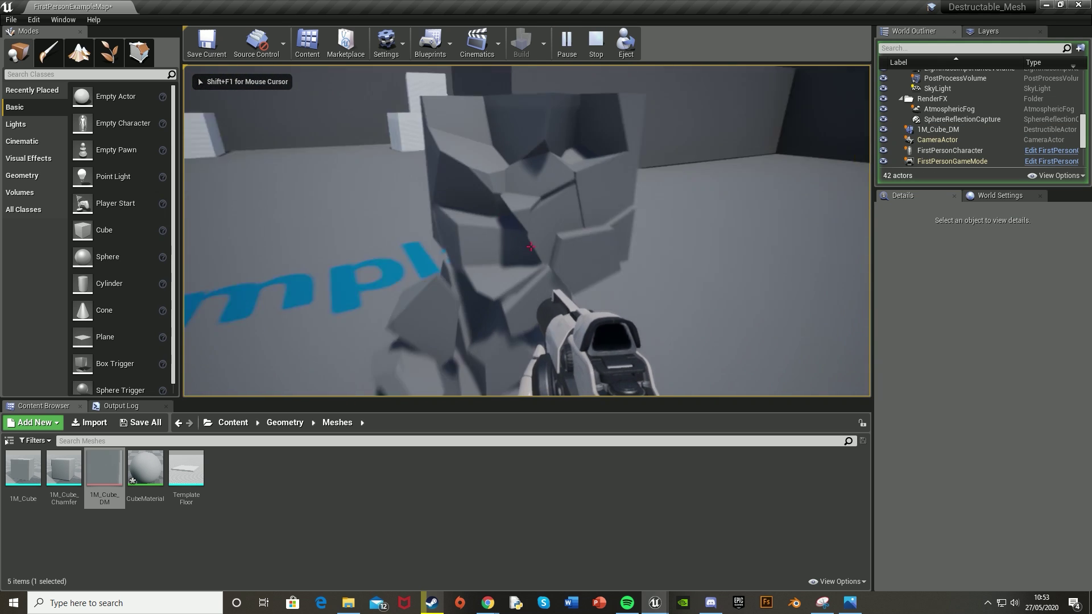
{"action": "key", "text": "s"}
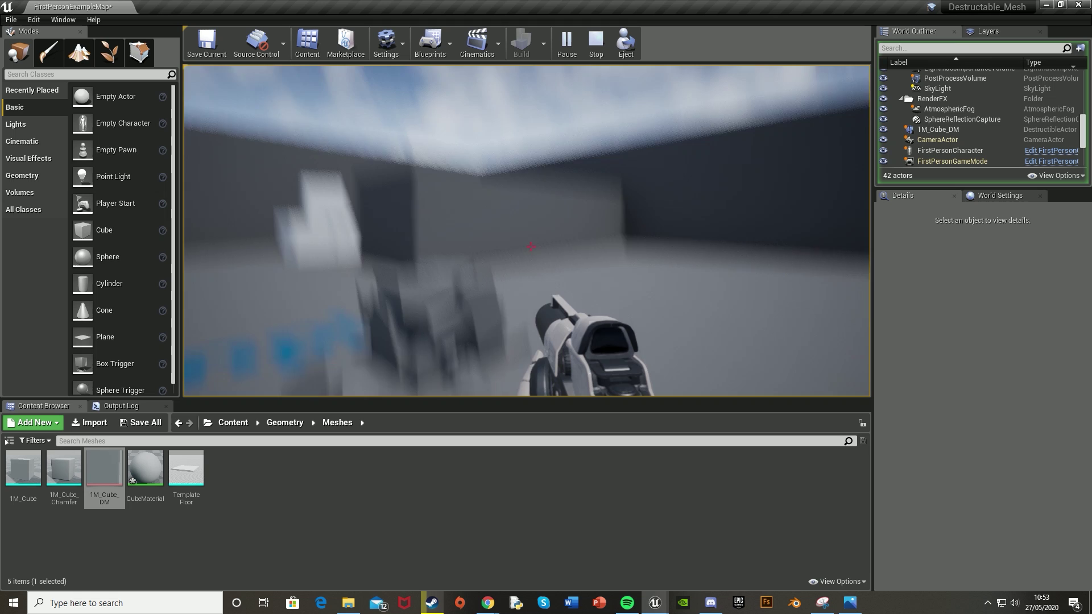
{"action": "key", "text": "w"}
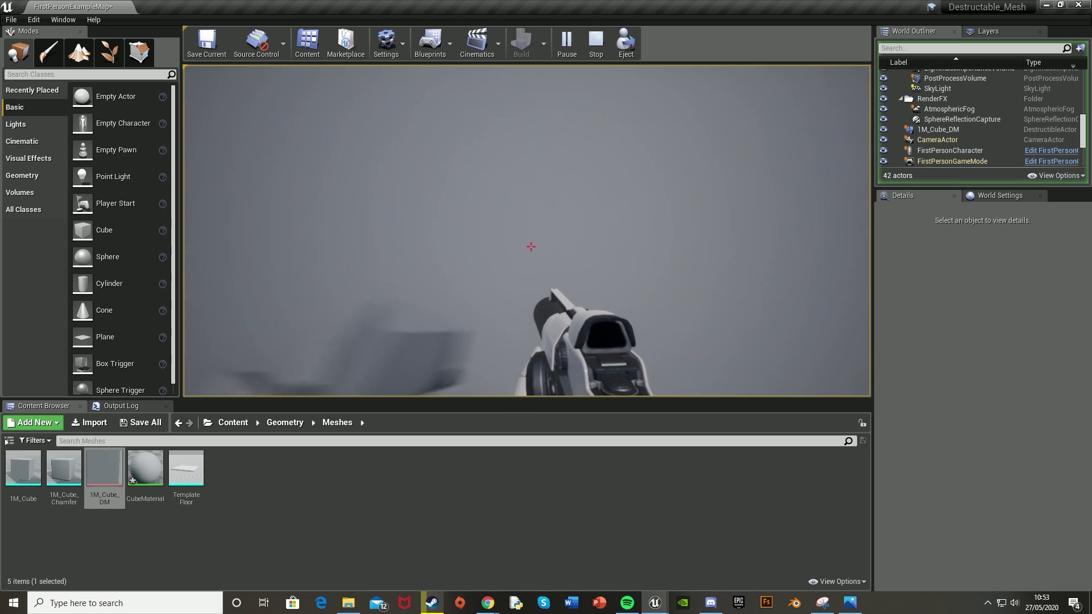
{"action": "key", "text": "s"}
{"action": "key", "text": "w"}
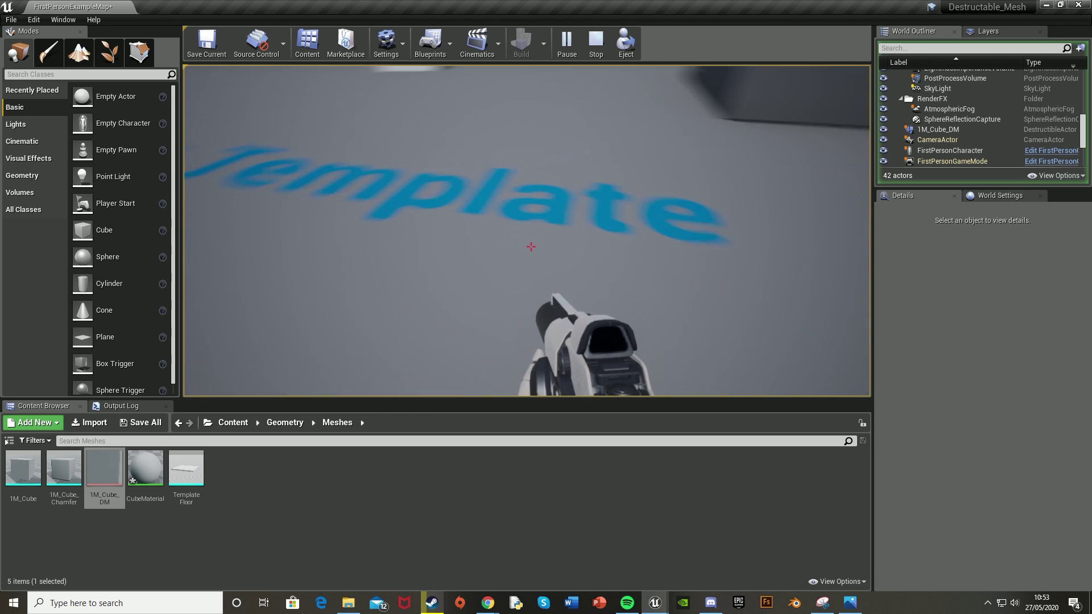
{"action": "key", "text": "Escape"}
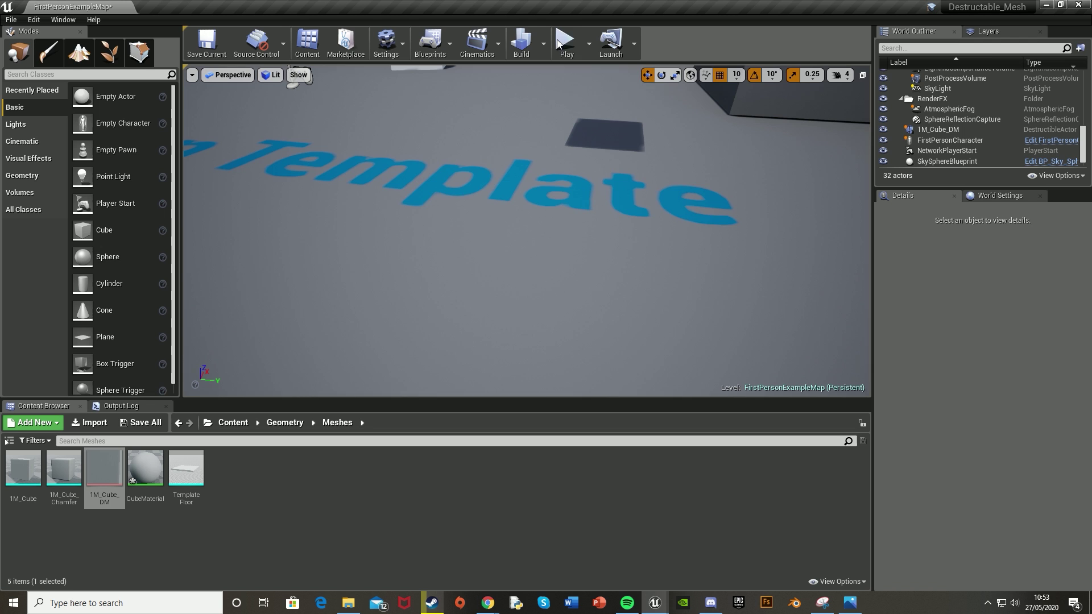
Replay the cube's drop, shoot it, walk around the rubble pile to examine the chunks, and end the session.
{"action": "left_click", "coordinate": [565, 43]}
{"action": "left_click", "coordinate": [530, 246]}
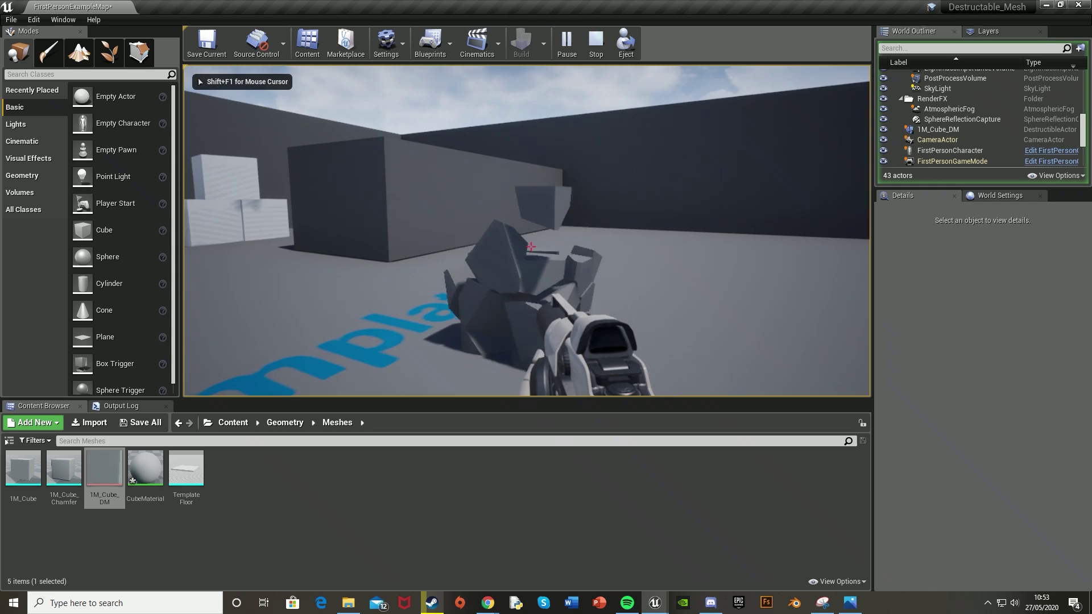
{"action": "key", "text": "s"}
{"action": "key", "text": "d"}
{"action": "key", "text": "a"}
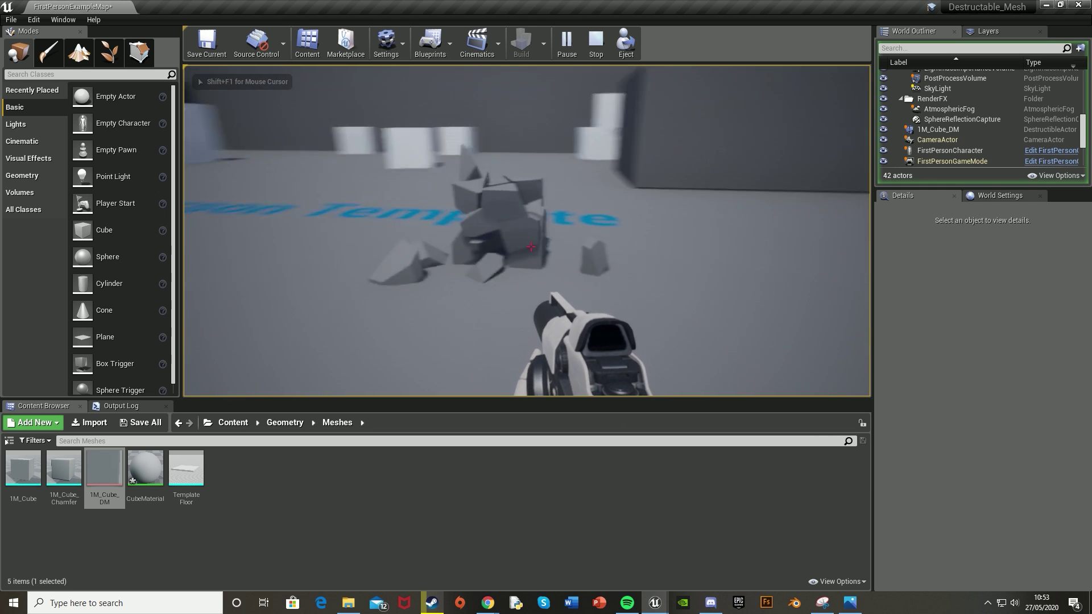
{"action": "key", "text": "a"}
{"action": "key", "text": "w"}
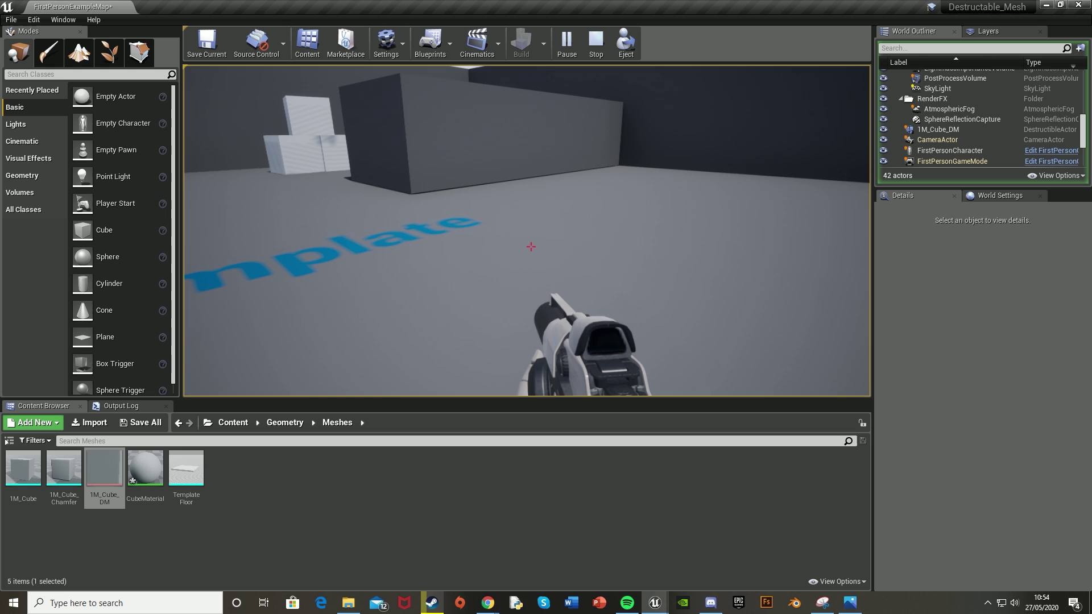
{"action": "key", "text": "a"}
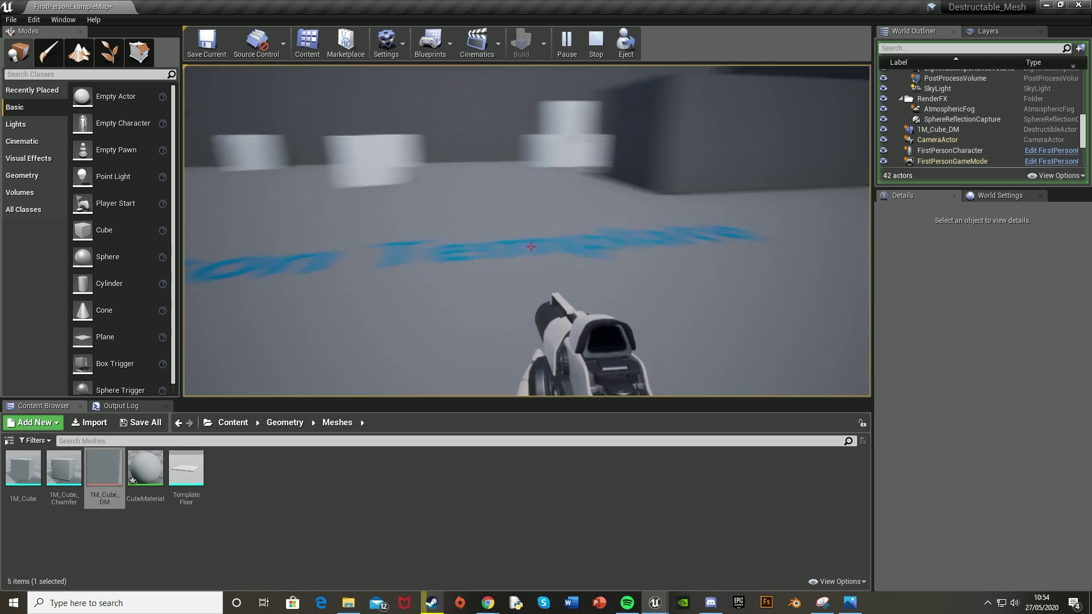
{"action": "key", "text": "Escape"}
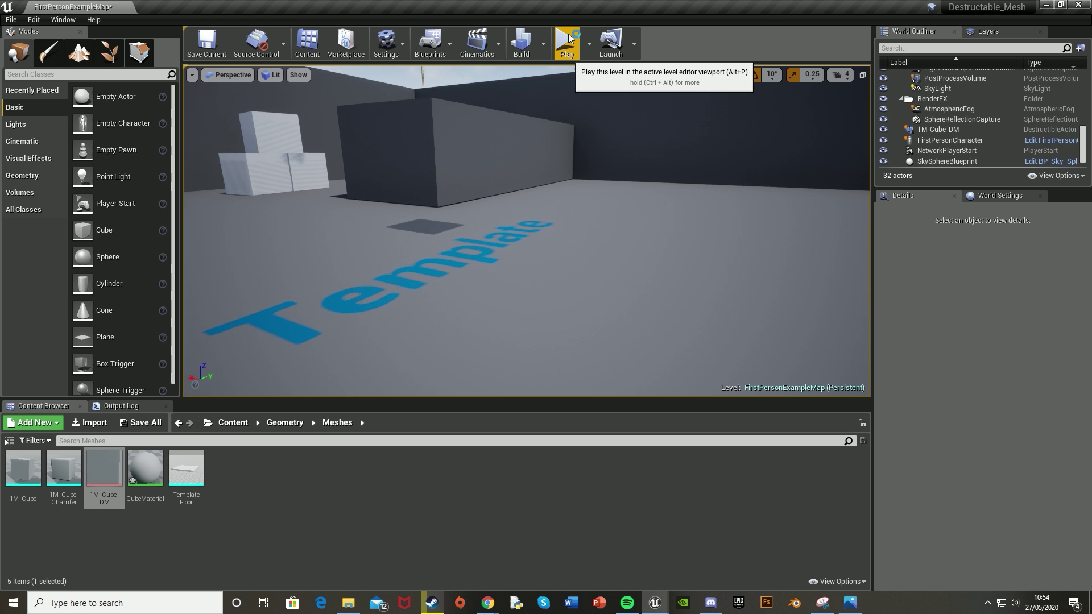
Run the drop test once more, shoot the landed cube, inspect its broken pieces up close, and stop.
{"action": "left_click", "coordinate": [567, 41]}
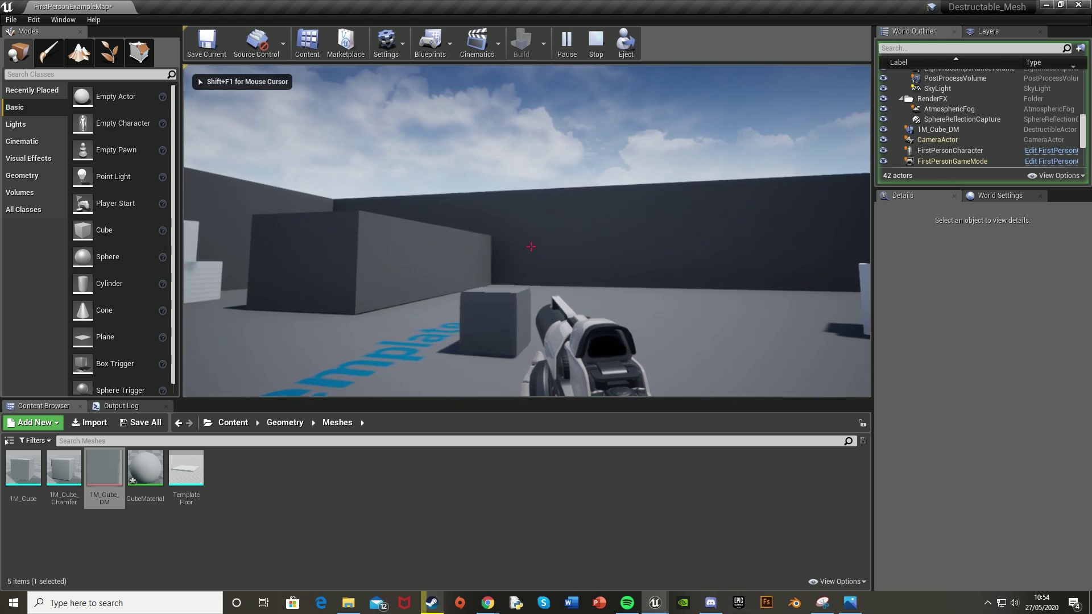
{"action": "left_click", "coordinate": [530, 247]}
{"action": "key", "text": "w"}
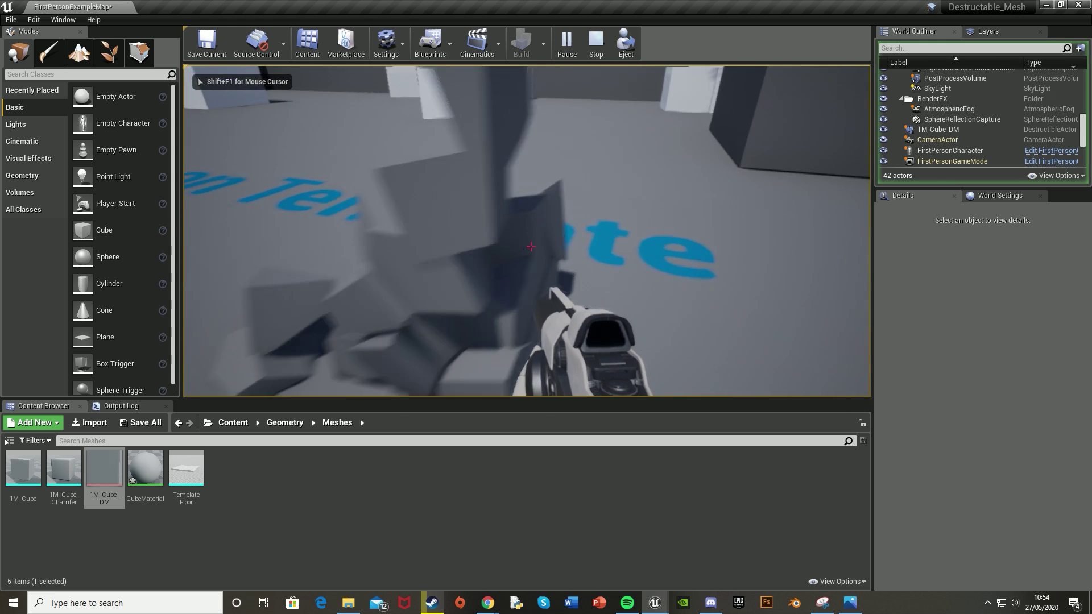
{"action": "key", "text": "a"}
{"action": "key", "text": "d"}
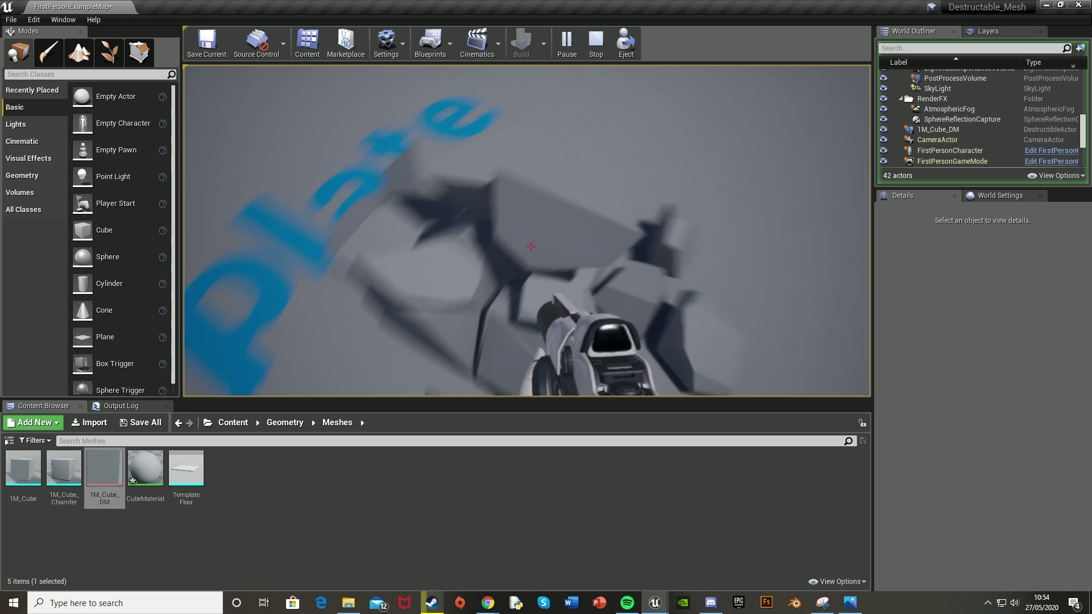
{"action": "key", "text": "a"}
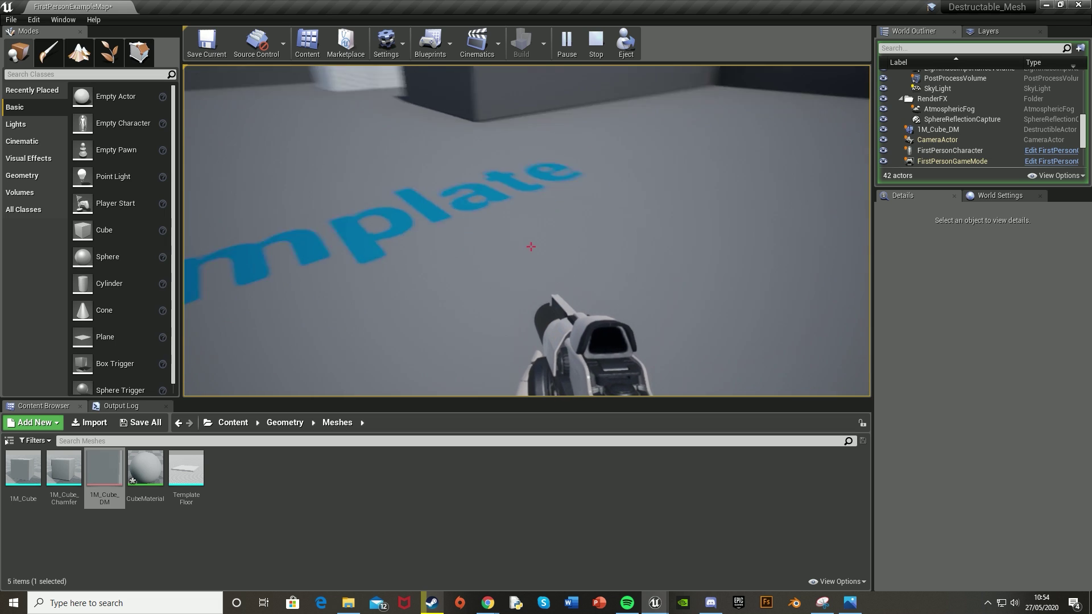
{"action": "key", "text": "Escape"}
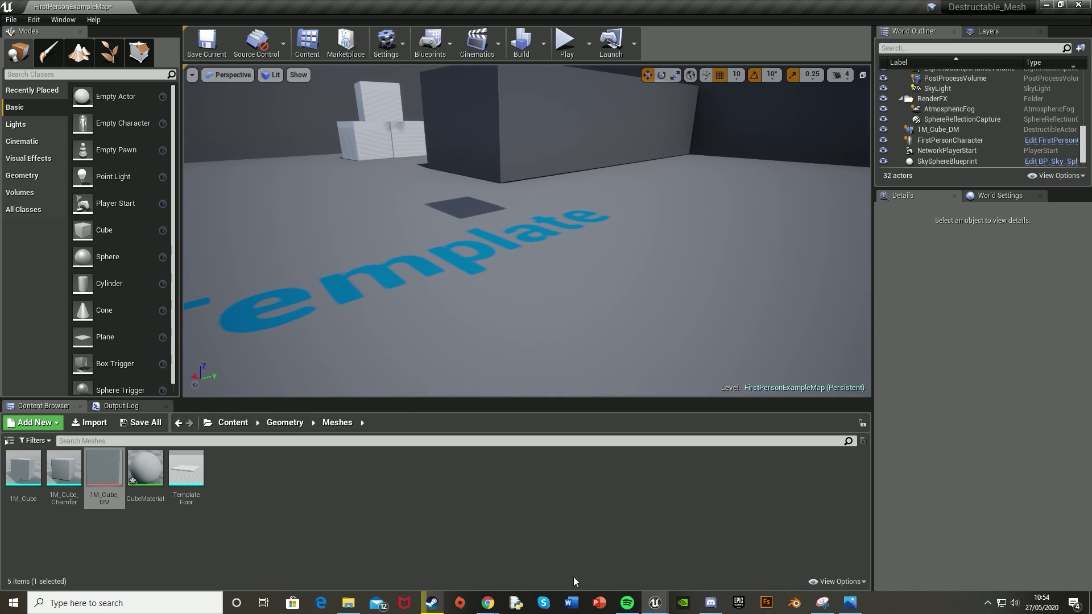
In the FirstPersonProjectile blueprint, connect the Branch's True output to Add Impulse at Location instead of Add Force, and return to the level.
{"action": "left_click", "coordinate": [233, 424]}
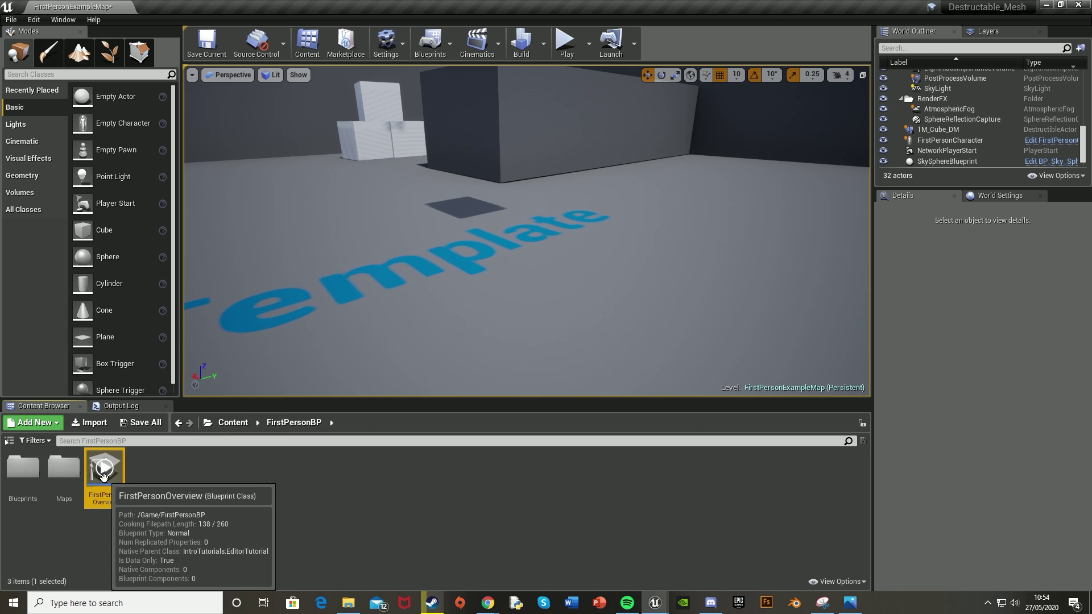
{"action": "double_click", "coordinate": [13, 481]}
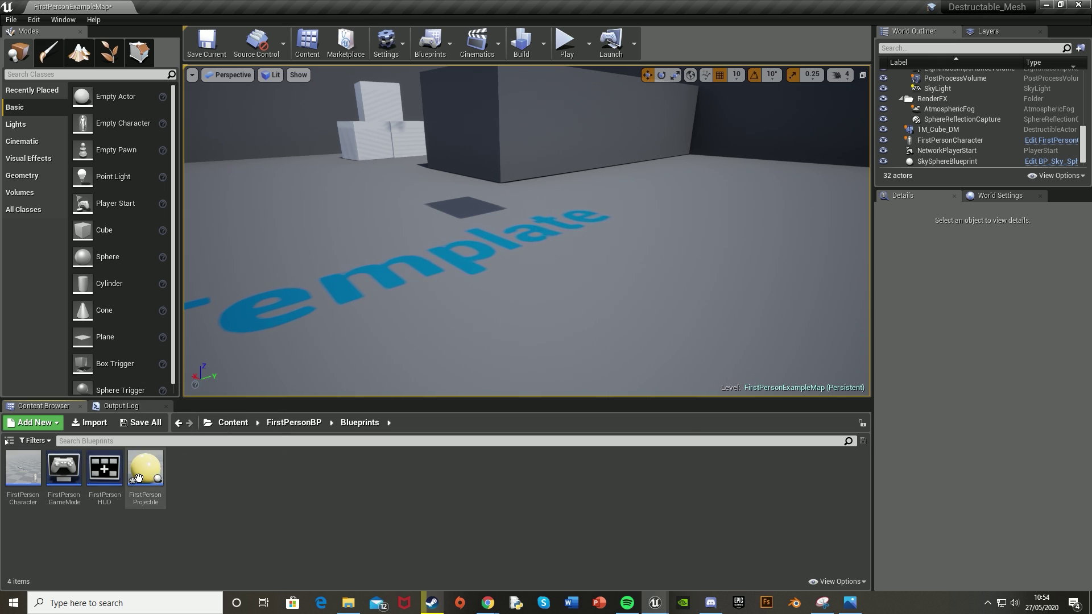
{"action": "double_click", "coordinate": [138, 478]}
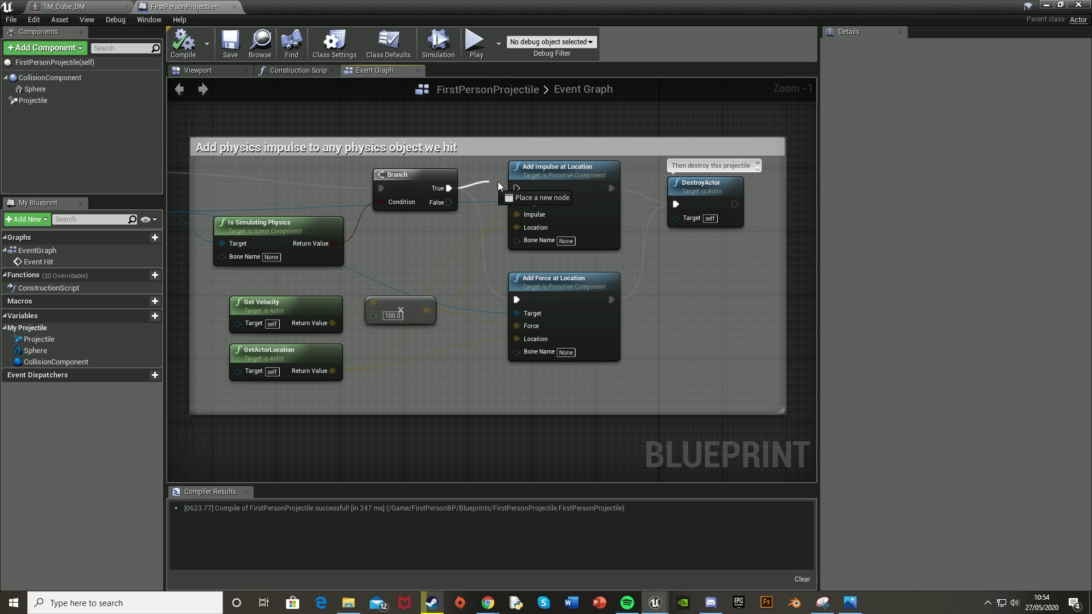
{"action": "left_click_drag", "start_coordinate": [517, 188], "coordinate": [516, 188]}
{"action": "left_click_drag", "start_coordinate": [594, 190], "coordinate": [594, 190]}
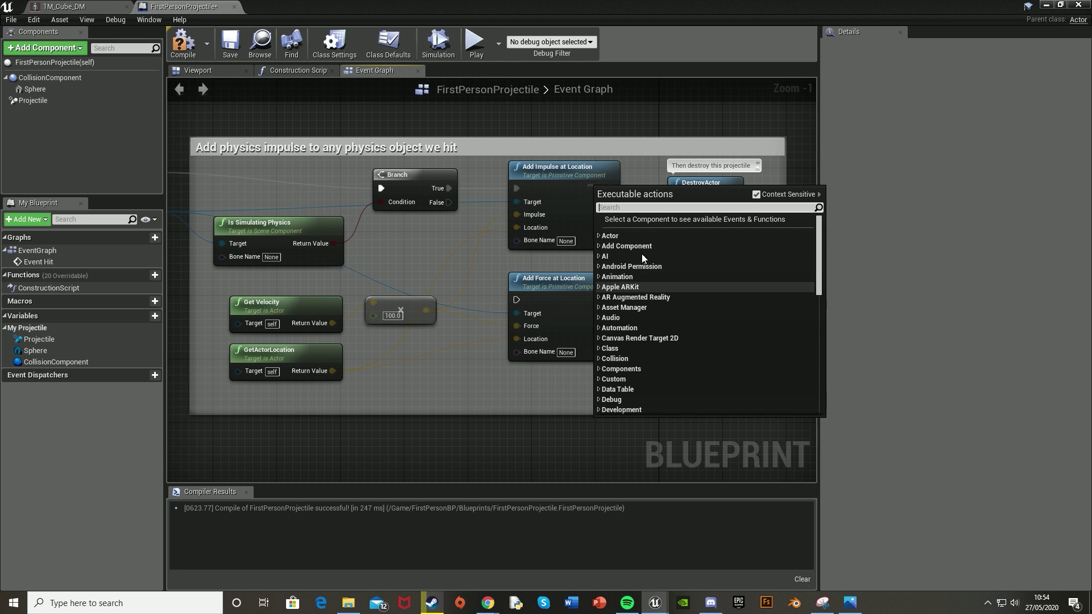
{"action": "left_click", "coordinate": [506, 268]}
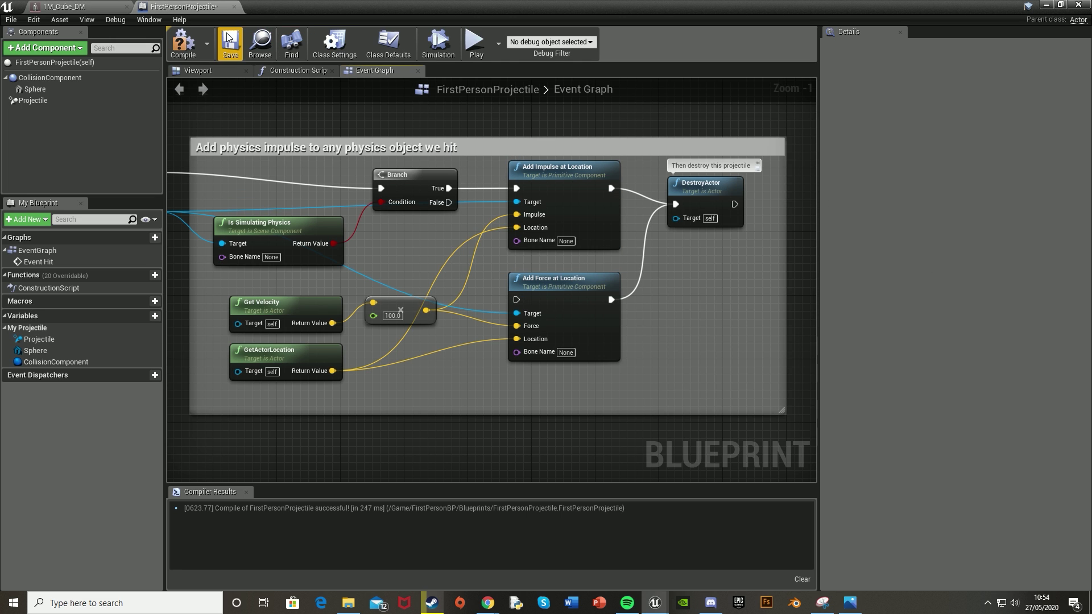
{"action": "left_click", "coordinate": [1046, 5]}
Lower the destructible cube from the sky to just above the floor near the template lettering.
{"action": "left_click", "coordinate": [566, 40]}
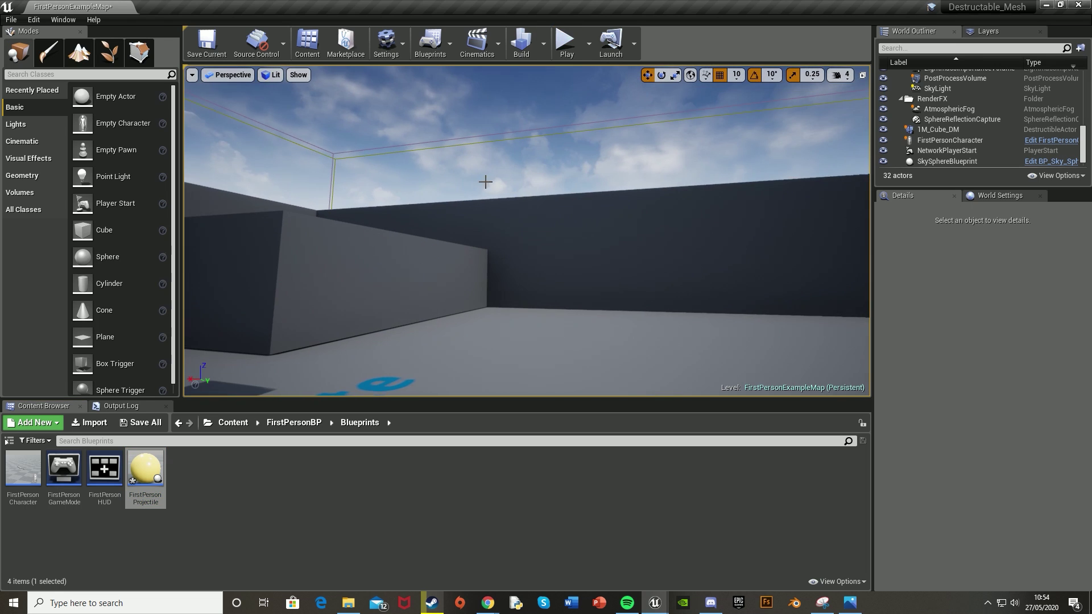
{"action": "right_click_drag", "start_coordinate": [510, 174], "coordinate": [510, 160]}
{"action": "left_click", "coordinate": [500, 126]}
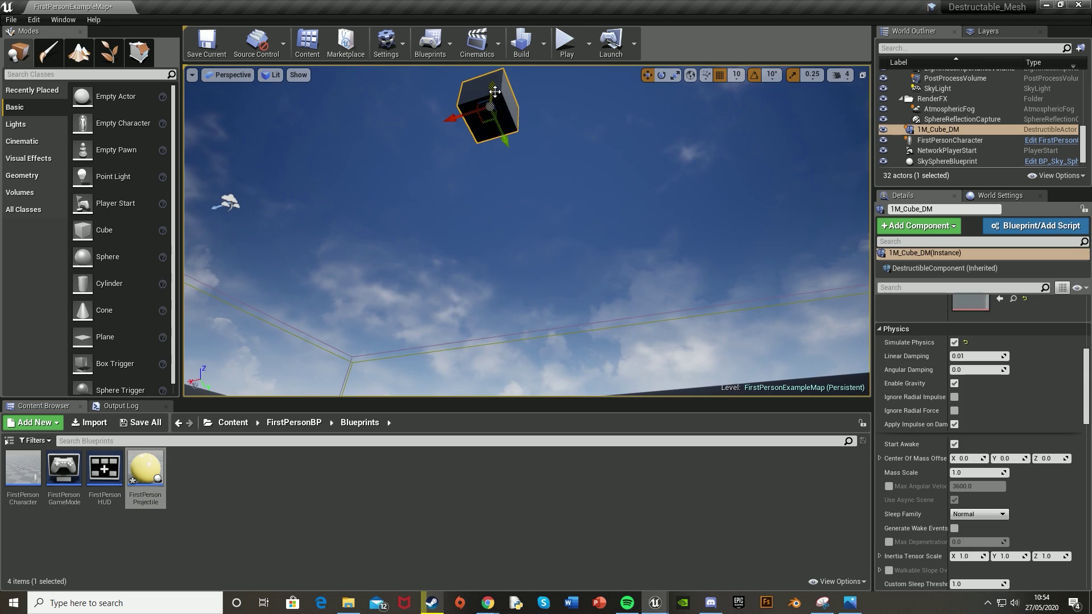
{"action": "left_click_drag", "start_coordinate": [495, 93], "coordinate": [514, 264]}
{"action": "right_click_drag", "start_coordinate": [514, 264], "coordinate": [487, 349]}
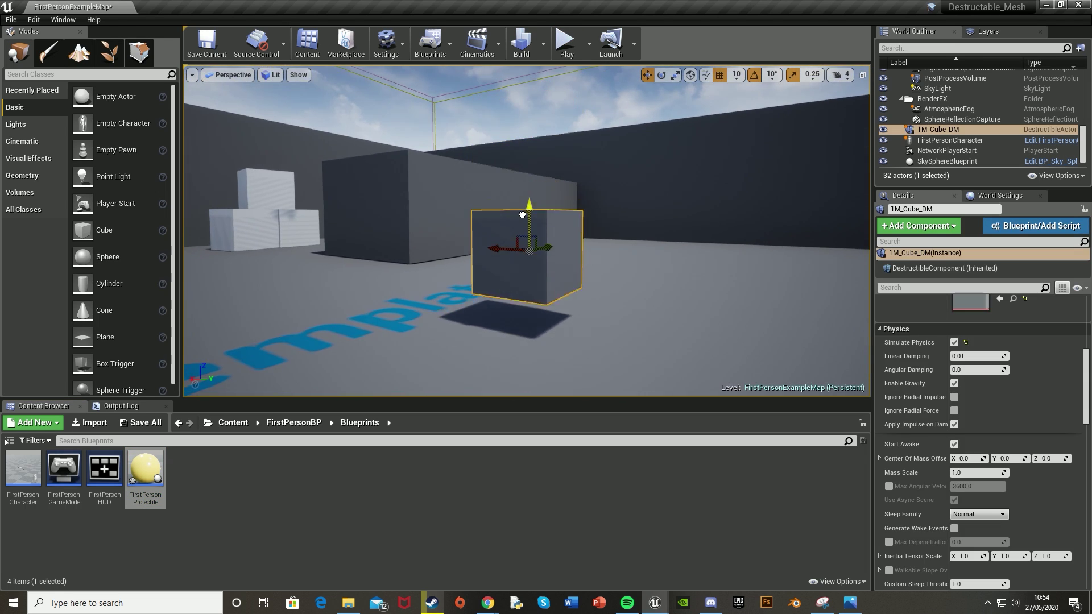
Play-test shooting the lowered cube with the impulse-based projectile, inspect the scattered chunks, and stop playing.
{"action": "left_click", "coordinate": [571, 35]}
{"action": "left_click", "coordinate": [535, 186]}
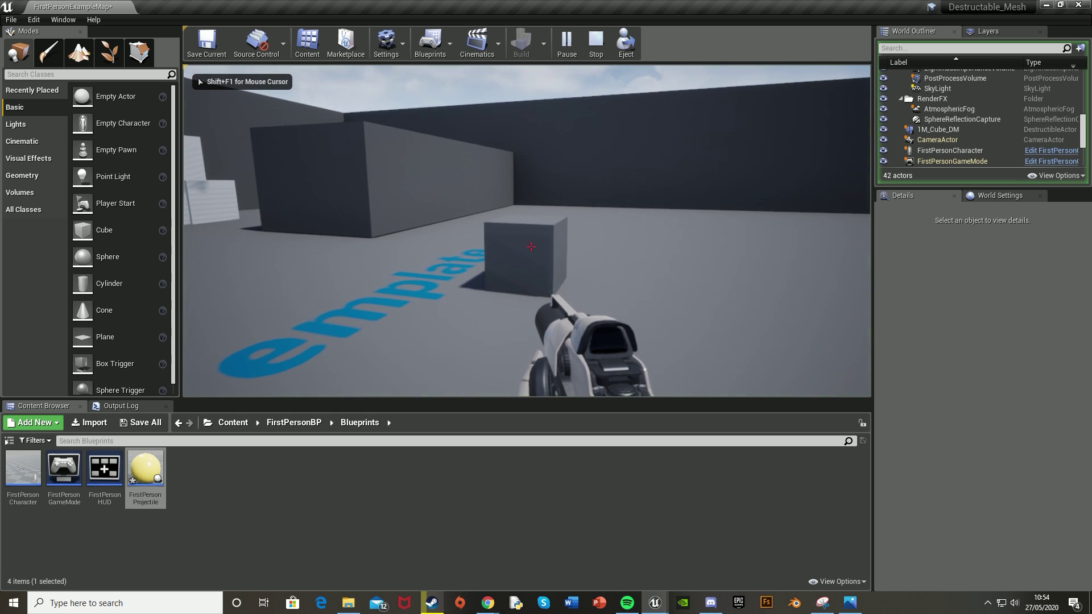
{"action": "left_click", "coordinate": [530, 246]}
{"action": "key", "text": "w"}
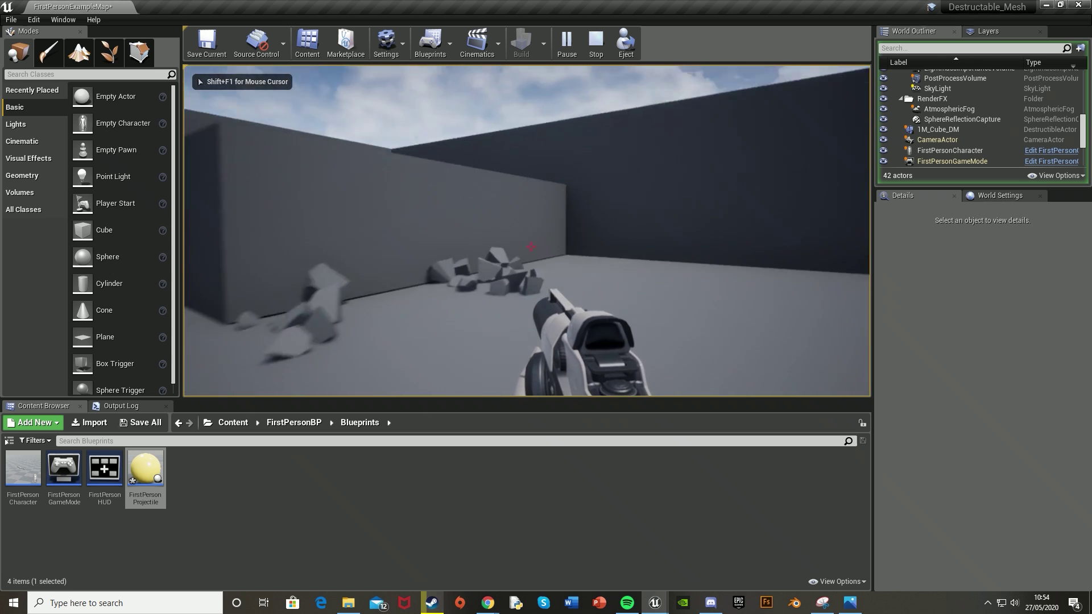
{"action": "key", "text": "s"}
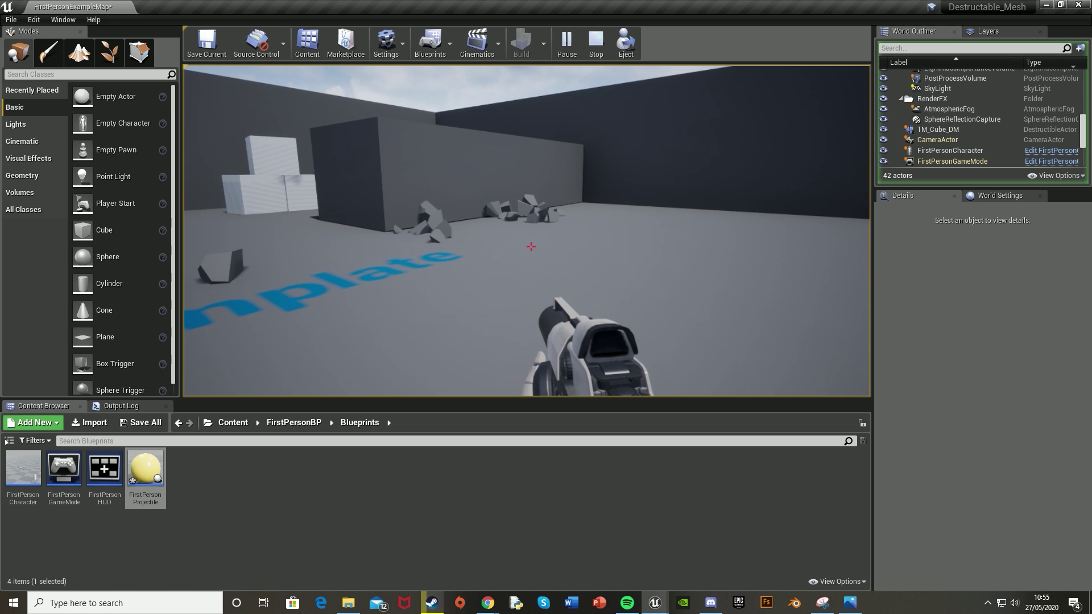
{"action": "key", "text": "Escape"}
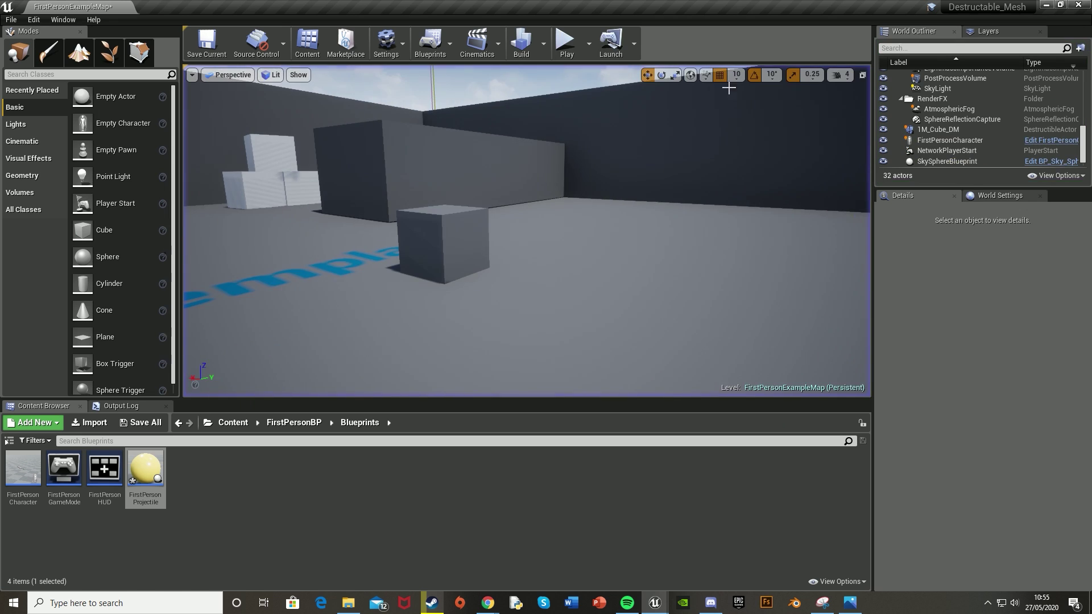
Start another play session and shoot the cube again with the impulse-based projectile.
{"action": "left_click", "coordinate": [566, 41]}
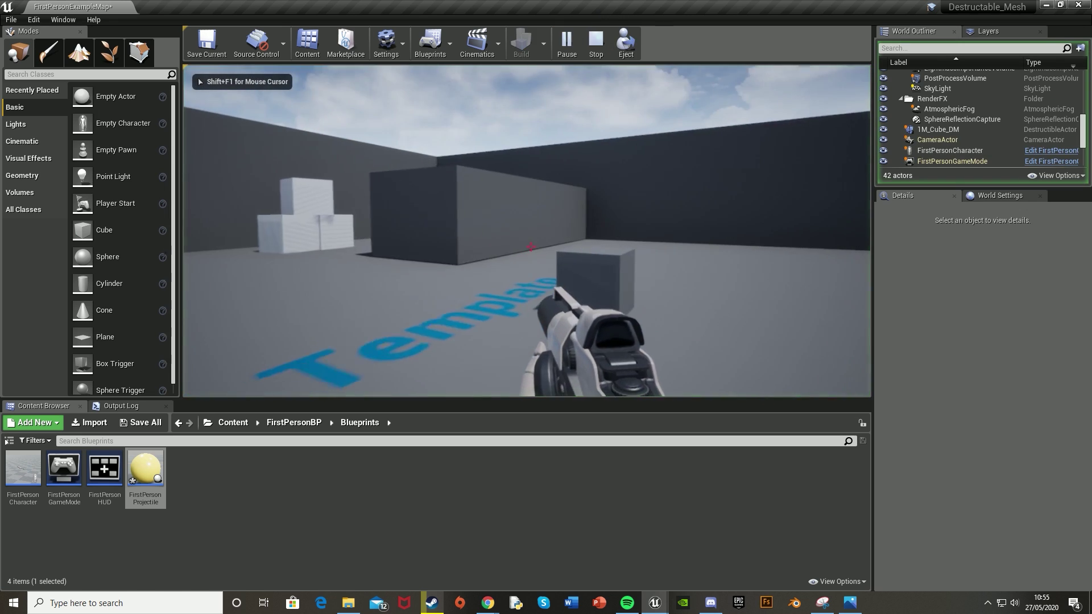
{"action": "left_click", "coordinate": [530, 246]}
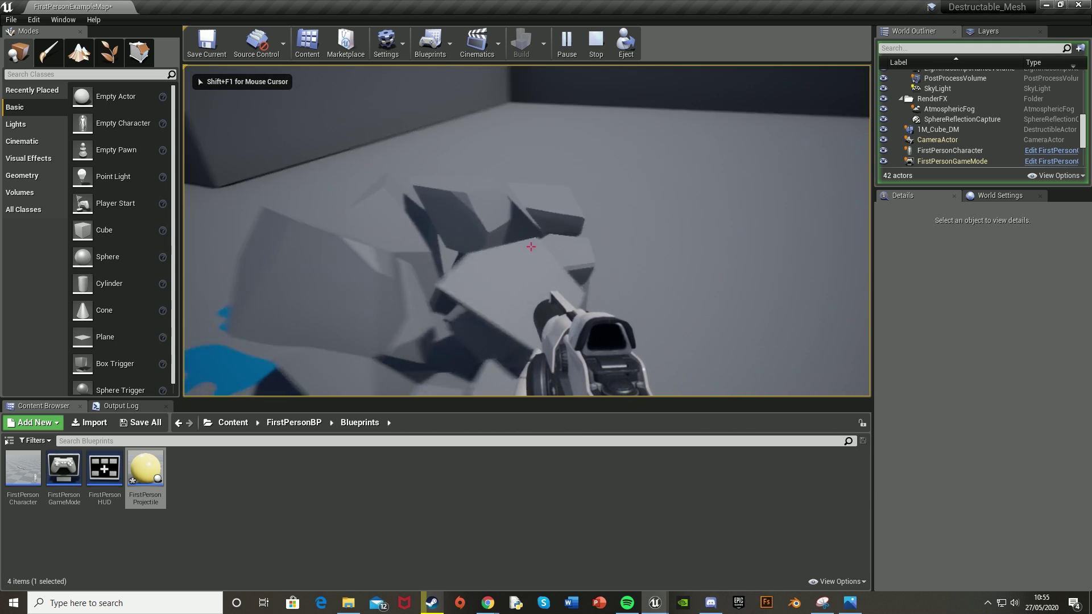